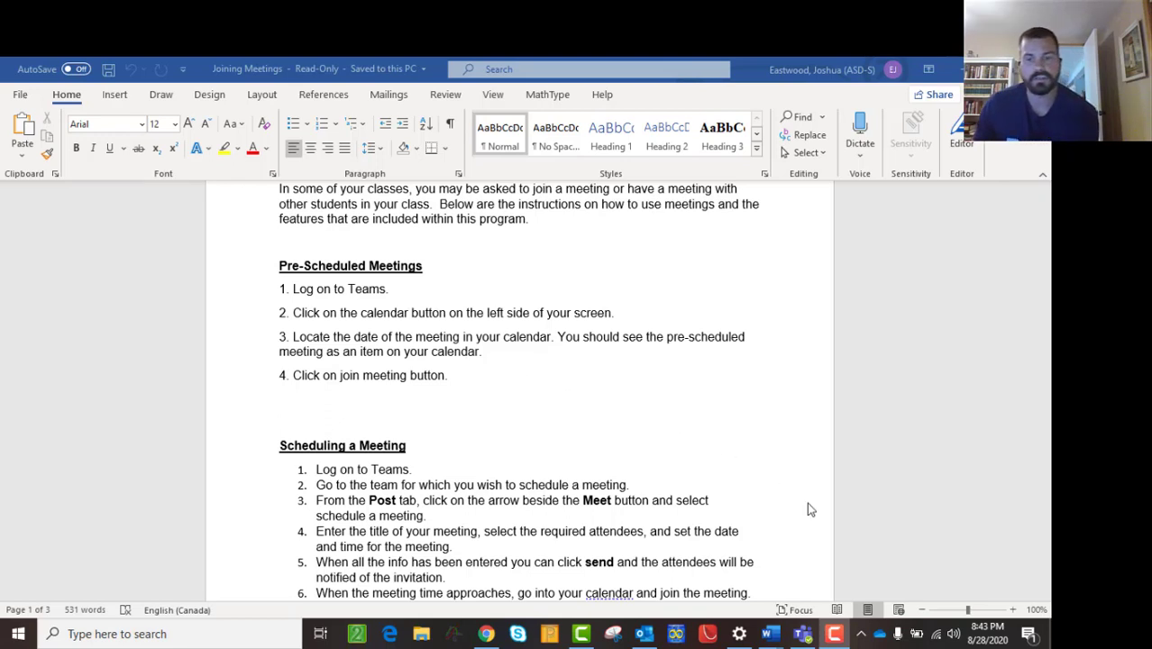
# - Bring the browser's Teams window, on the 2047 Health PE General channel, in front of Word
pyautogui.click(491, 634)
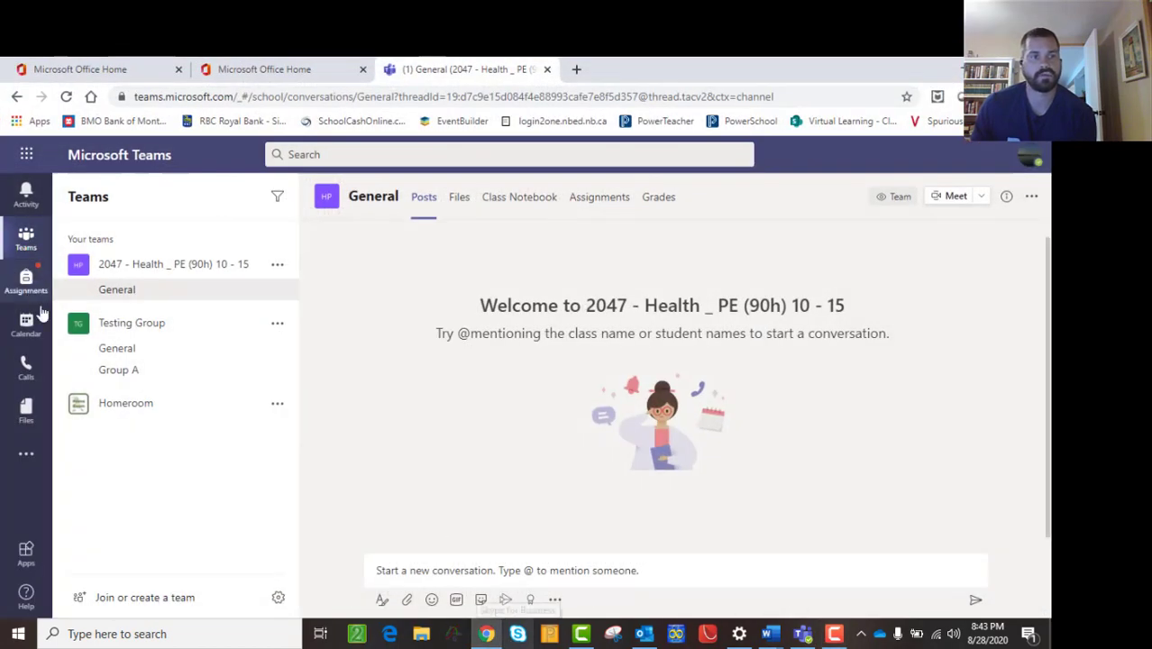
pyautogui.click(486, 633)
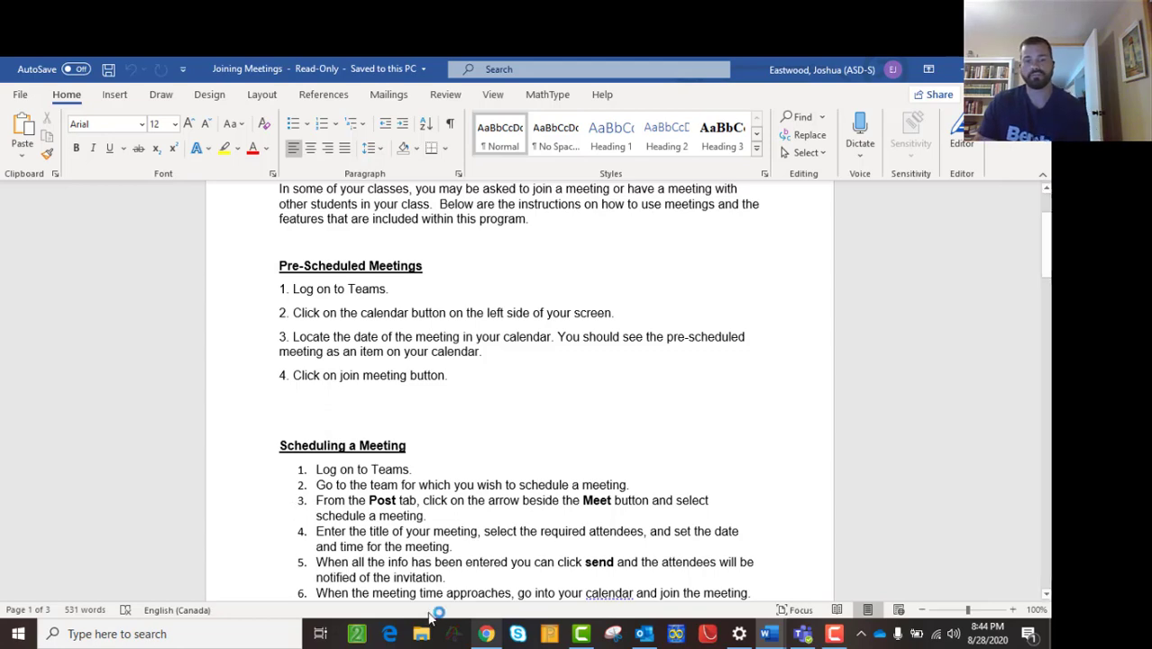
pyautogui.click(485, 633)
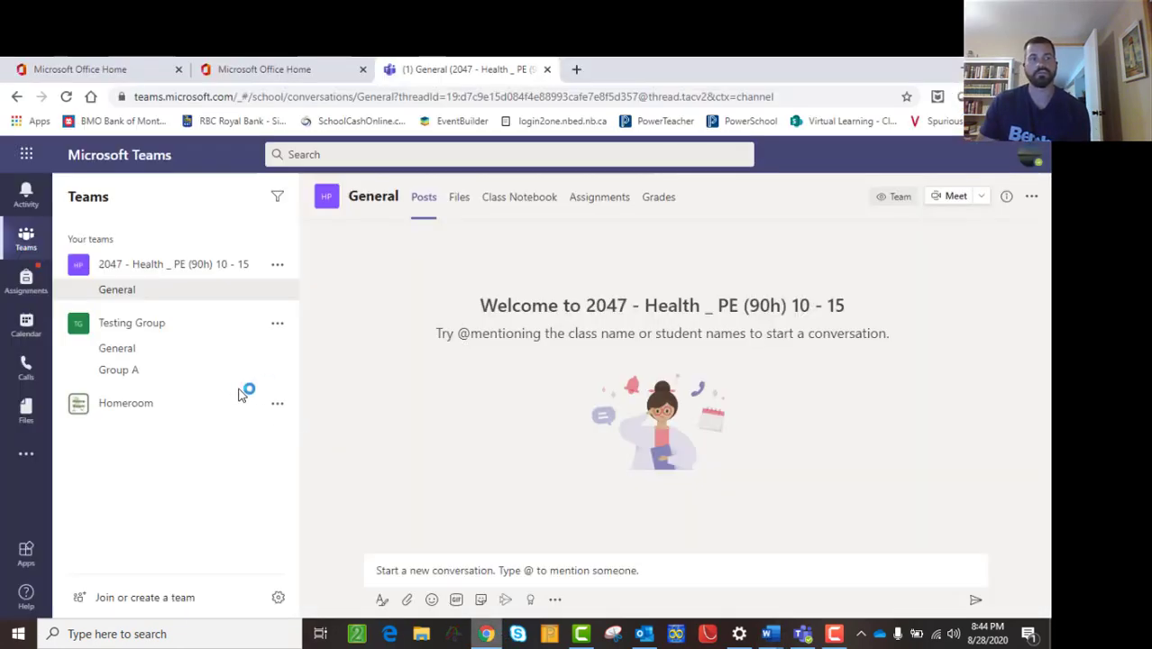
# - Look over the Teams calendar for the week of August 24–28, 2020, then return to Word
pyautogui.click(23, 326)
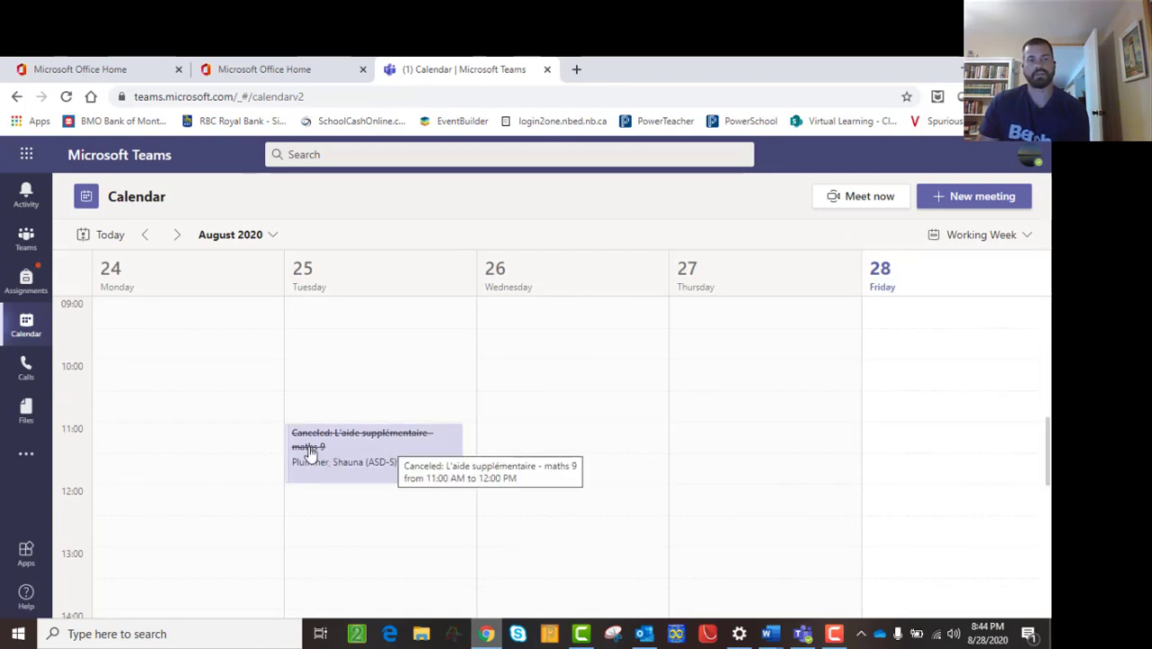
pyautogui.scroll(-1, 399, 466)
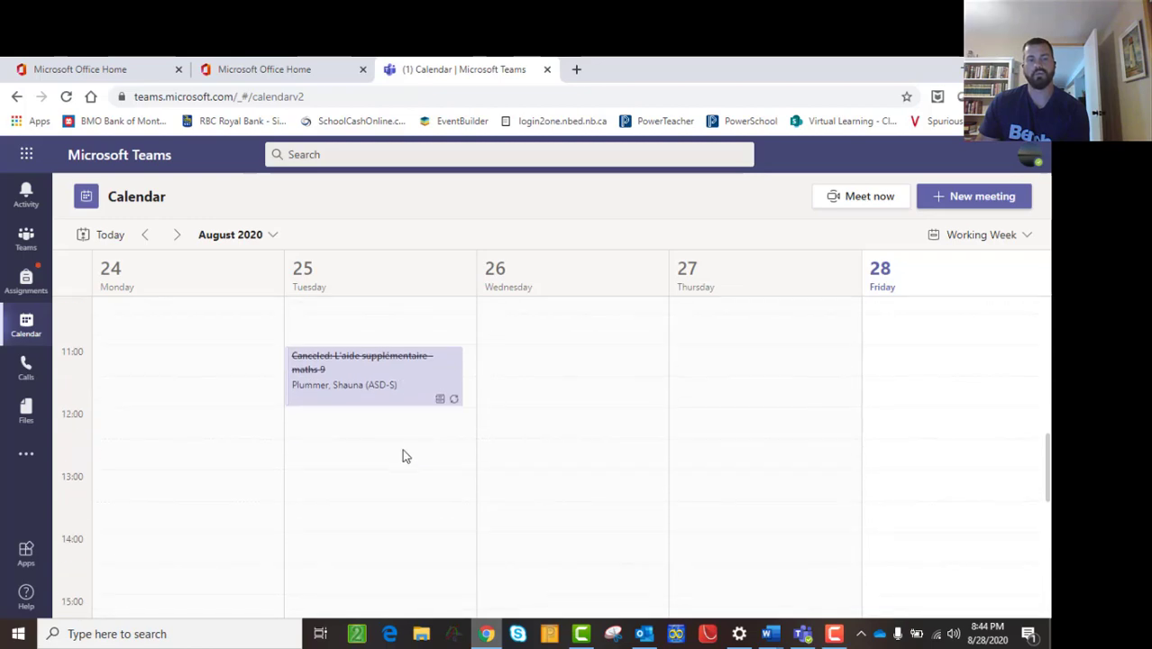
pyautogui.scroll(-6, 392, 409)
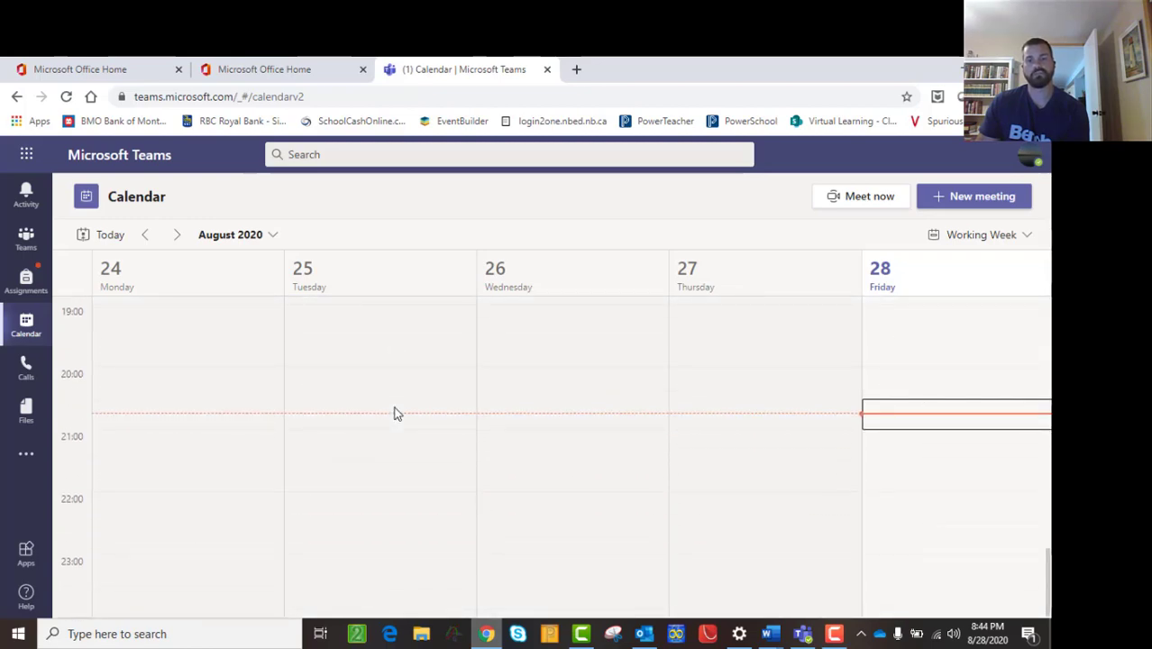
pyautogui.scroll(5, 404, 383)
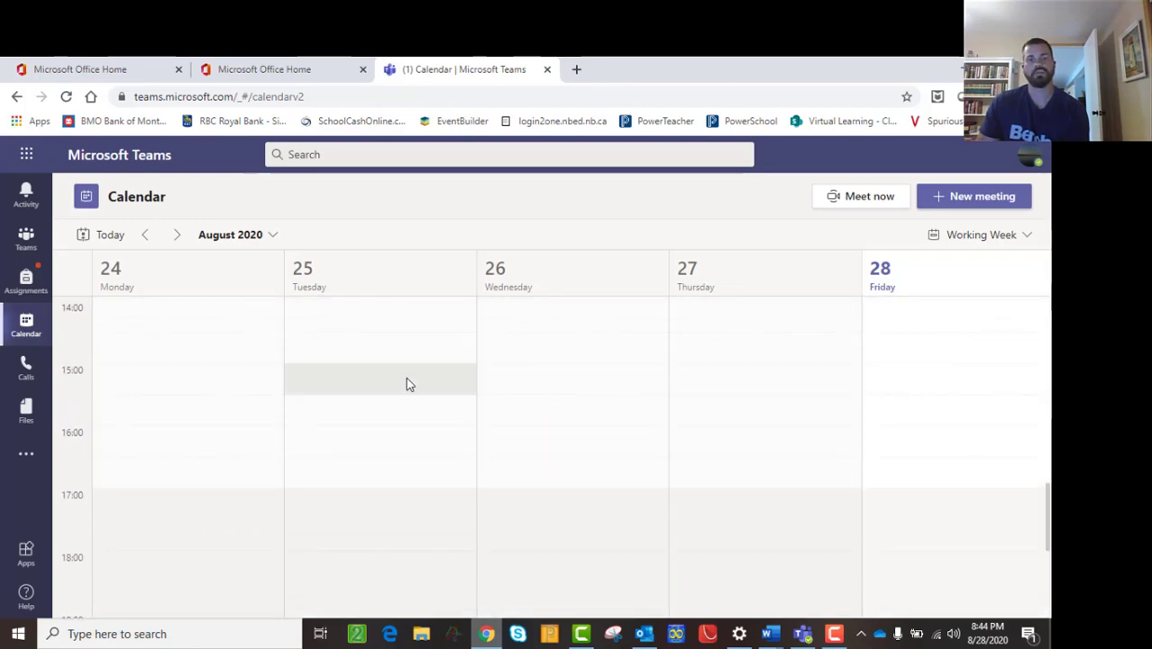
pyautogui.scroll(3, 413, 415)
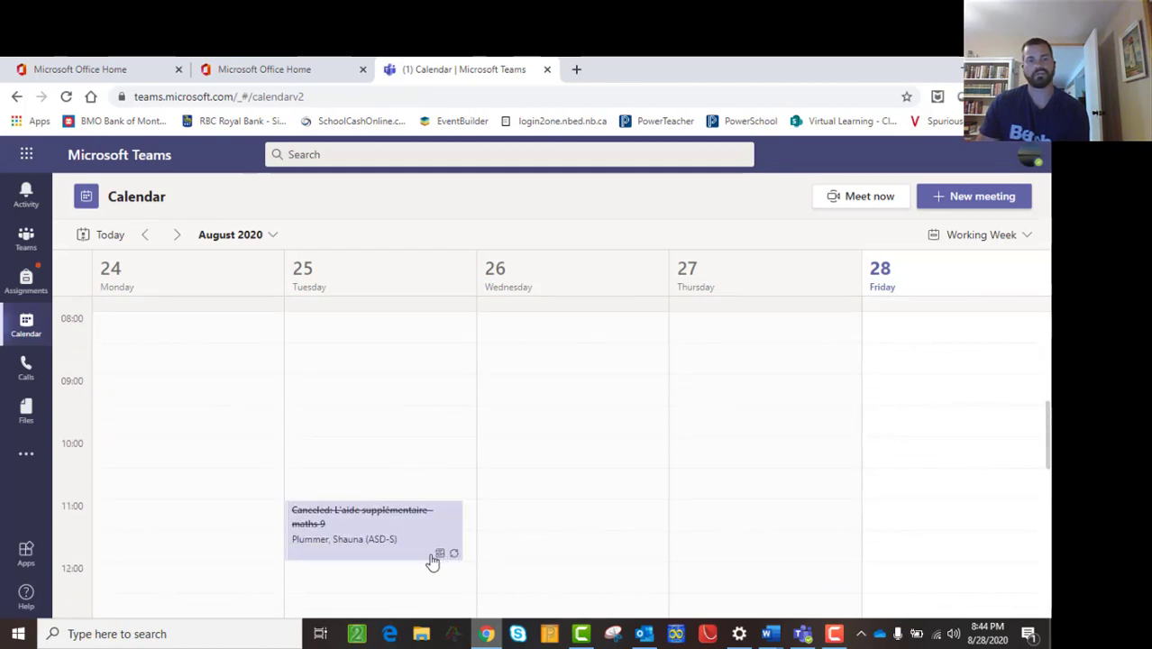
pyautogui.click(486, 633)
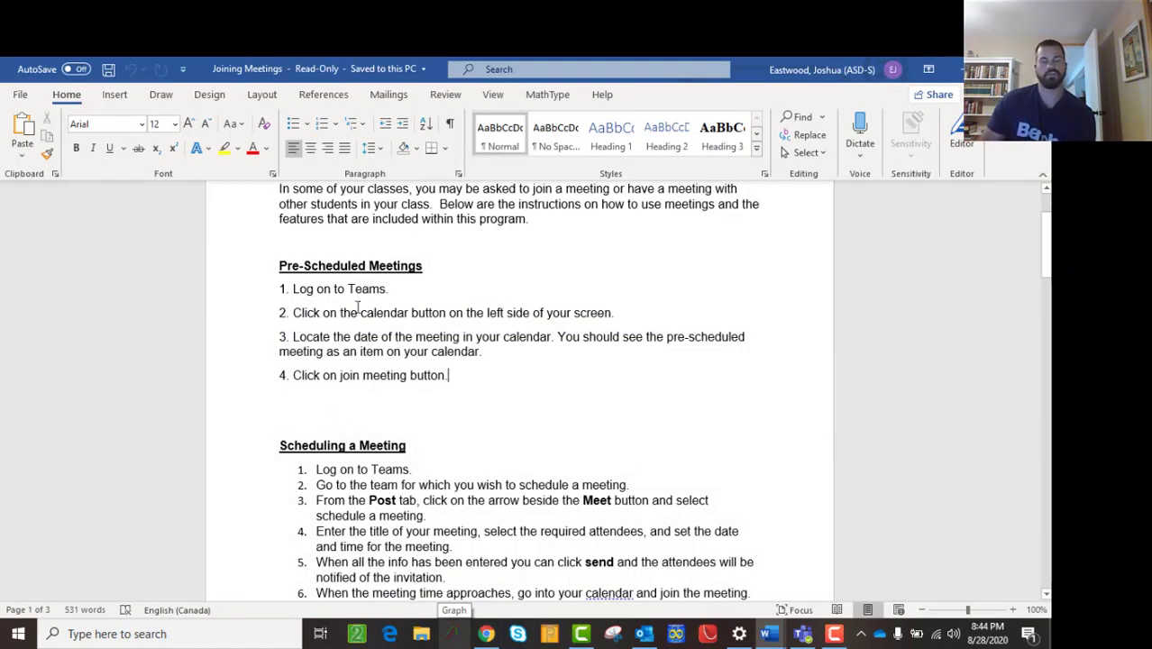
# - Read down to the note on meeting right away, then return to the Teams channel list
pyautogui.scroll(-3, 334, 320)
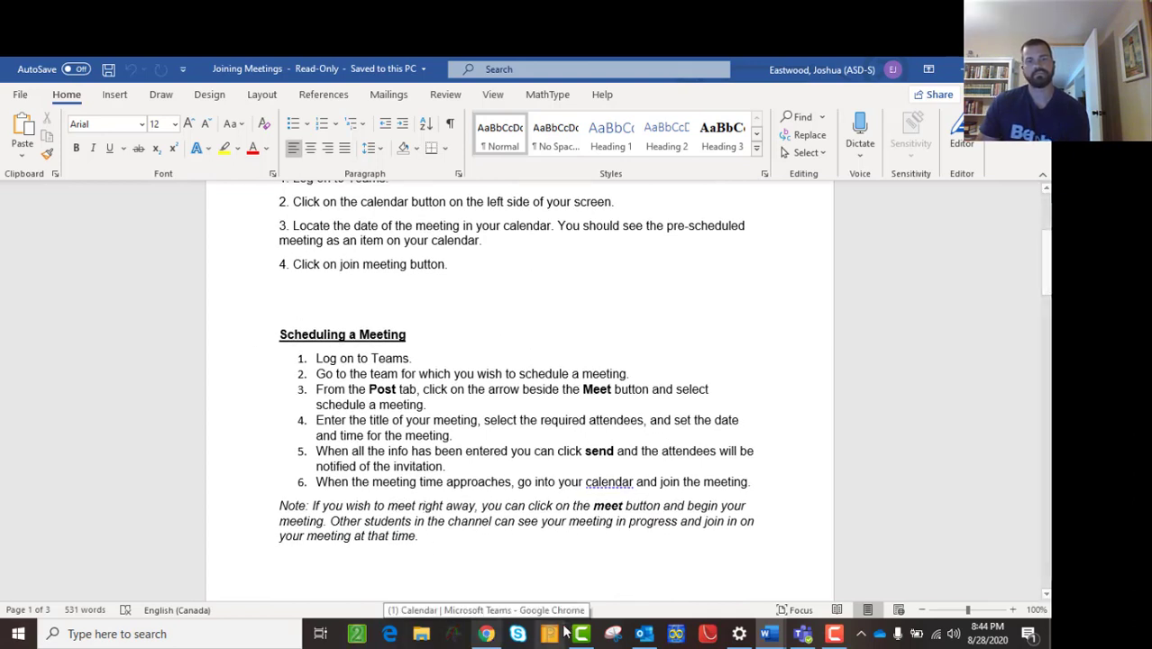
pyautogui.click(485, 633)
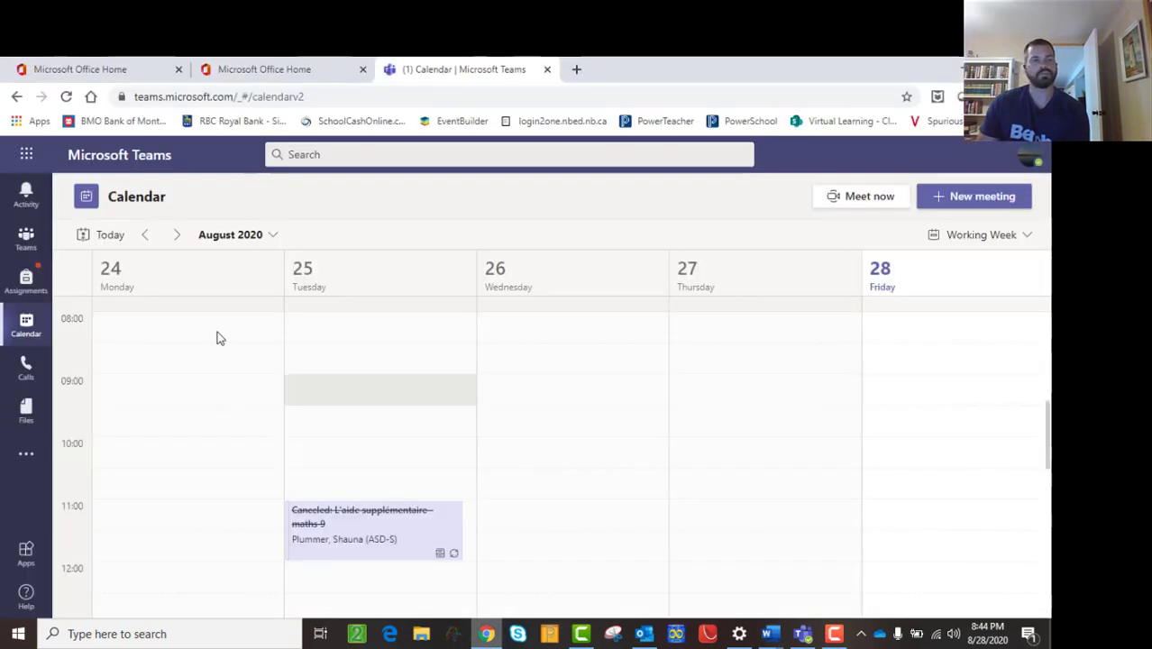
pyautogui.click(26, 238)
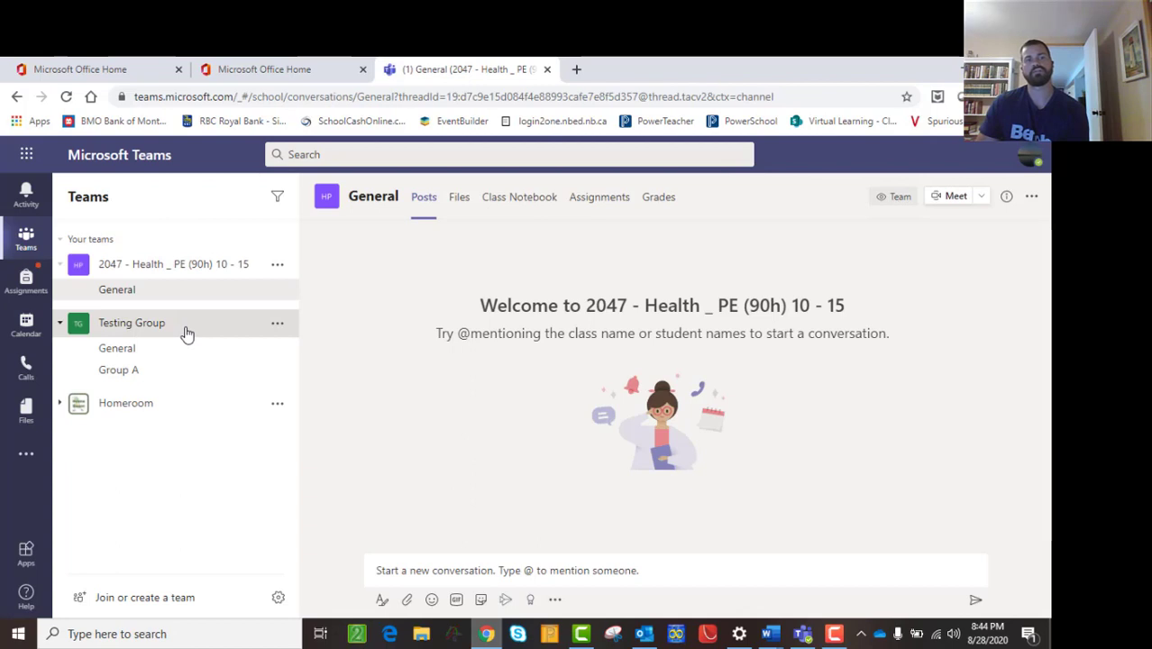
# - Open the Testing Group team's General channel, glancing at the instructions document
pyautogui.click(185, 333)
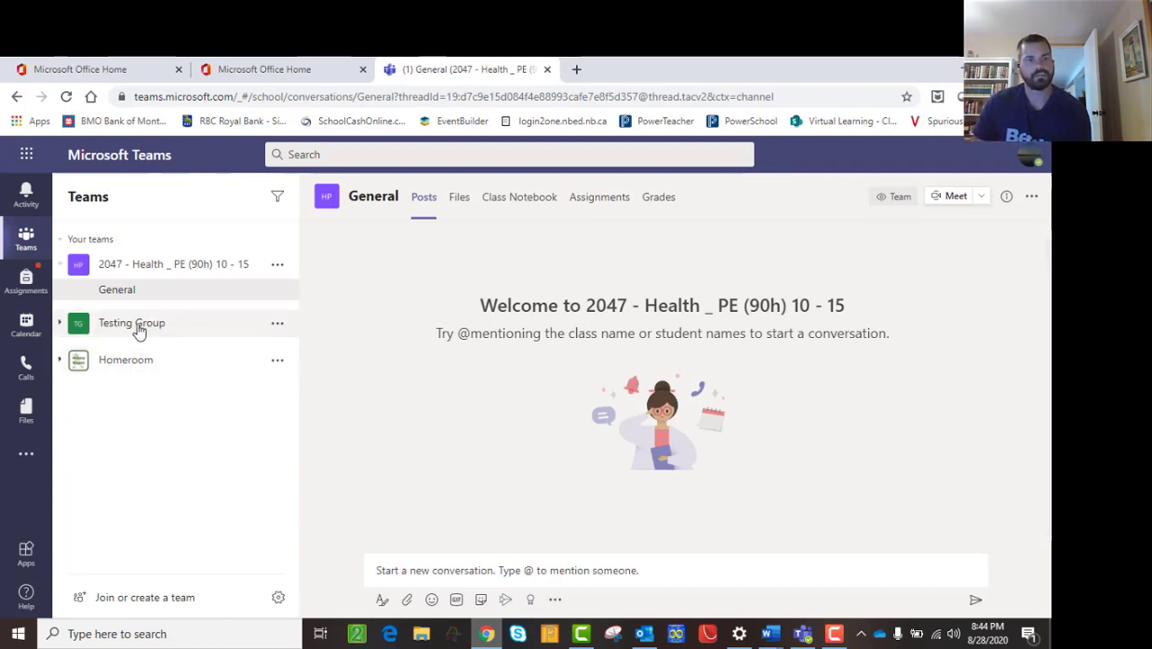
pyautogui.click(138, 330)
pyautogui.click(119, 352)
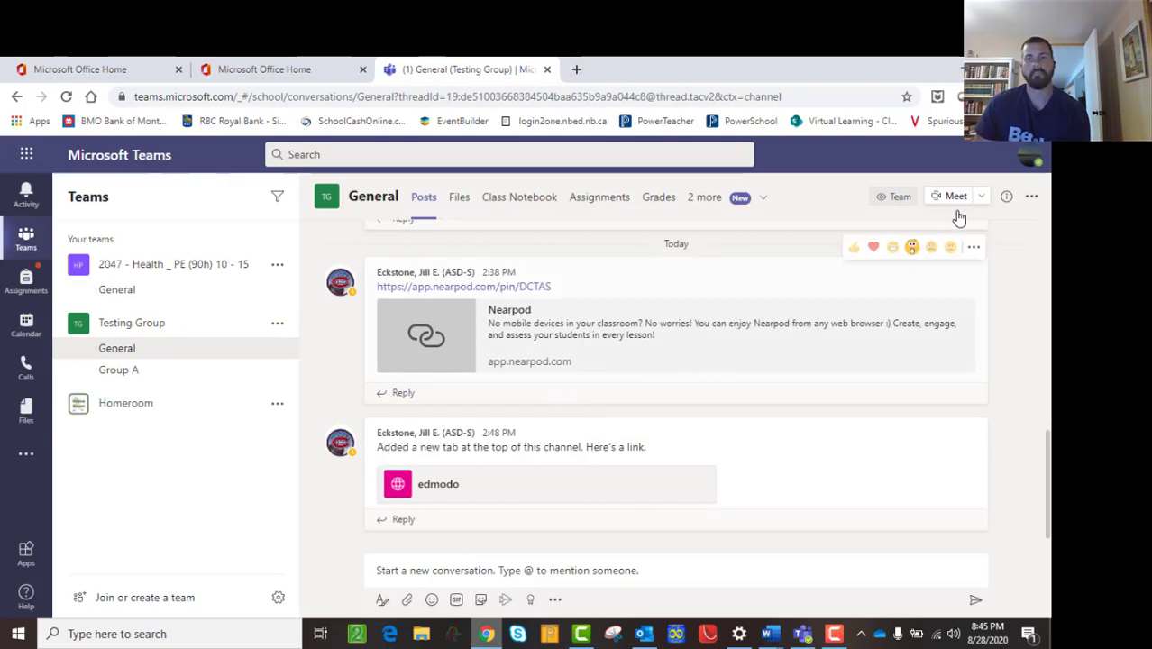
pyautogui.click(769, 633)
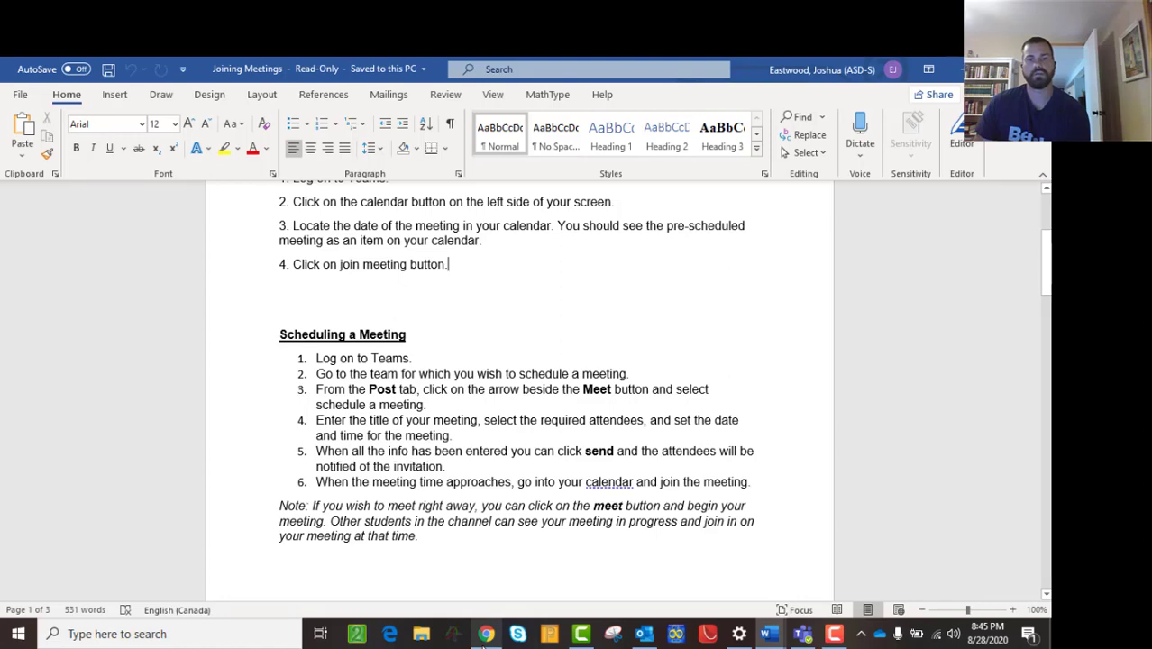
pyautogui.click(486, 633)
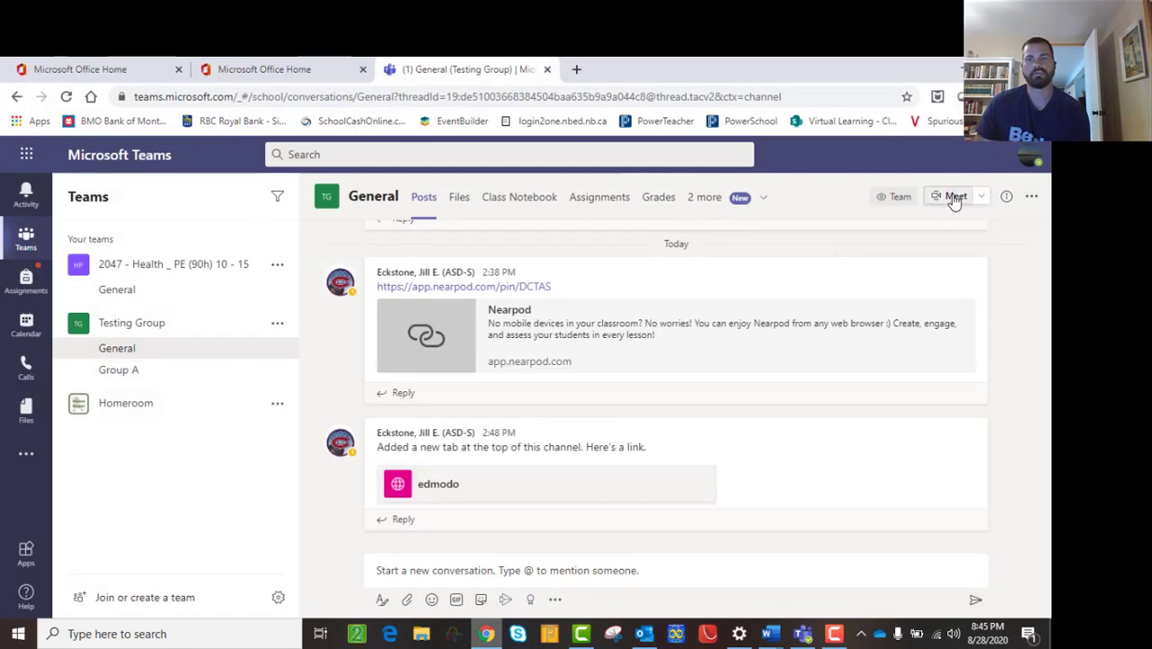
# - Start a new meeting for the channel via Meet > Schedule a meeting
pyautogui.click(981, 196)
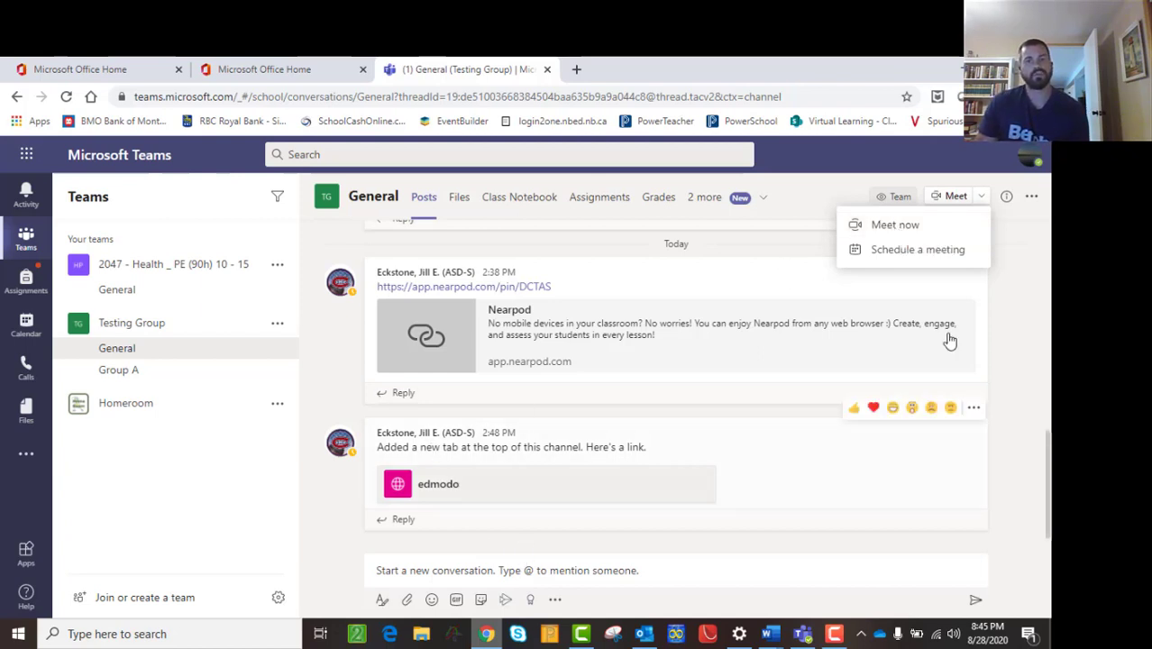
pyautogui.click(928, 252)
pyautogui.click(486, 635)
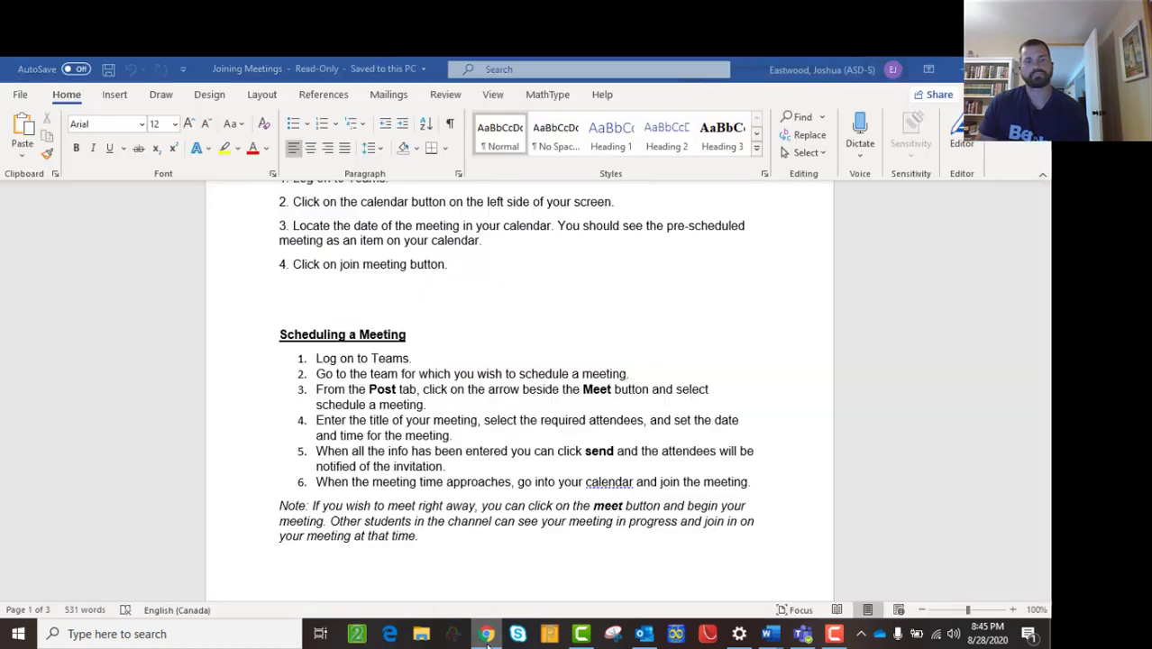
pyautogui.click(486, 635)
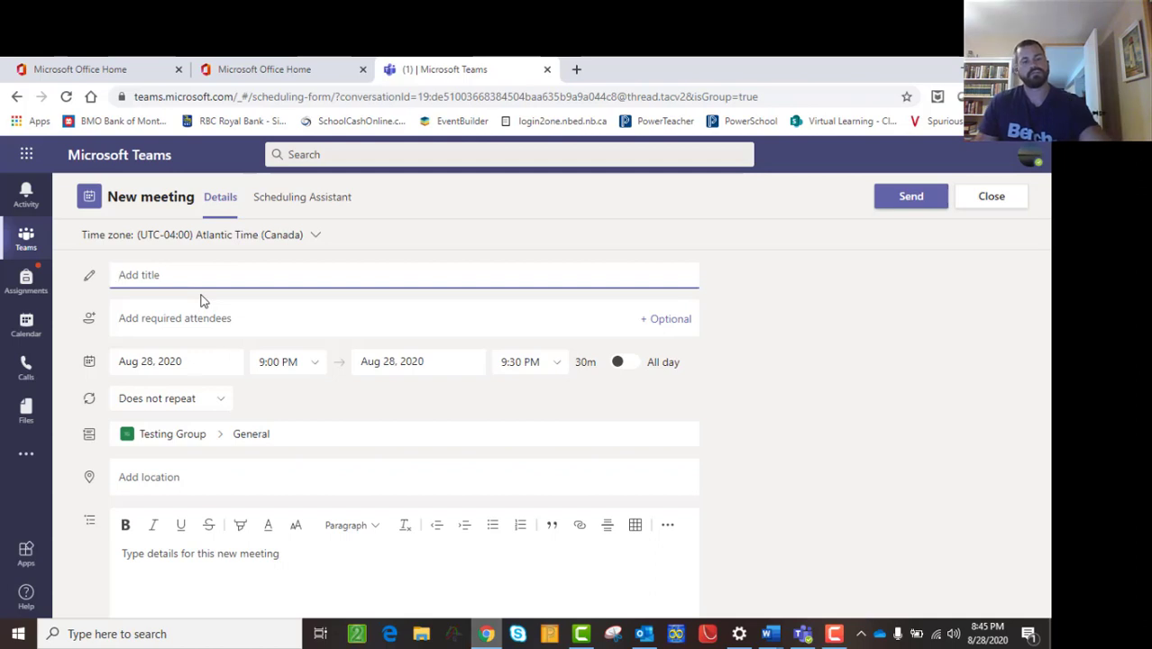
# - Title the new meeting 'Test Meeting', leaving the required attendees field empty
pyautogui.write('Tes')
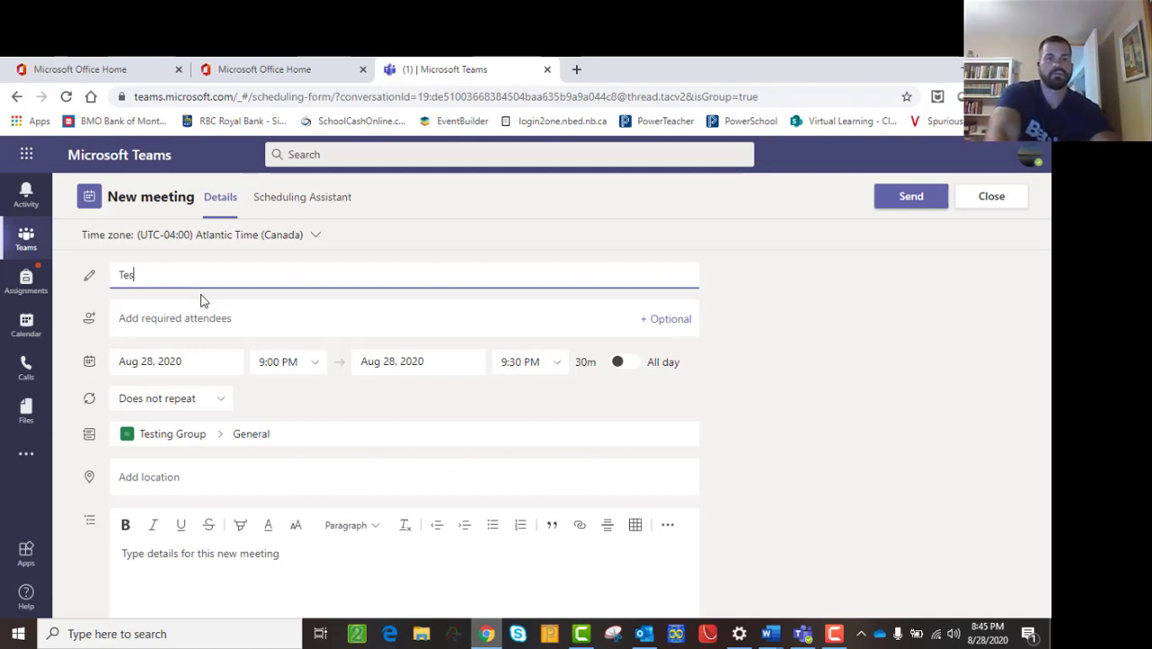
pyautogui.write('t Meeting')
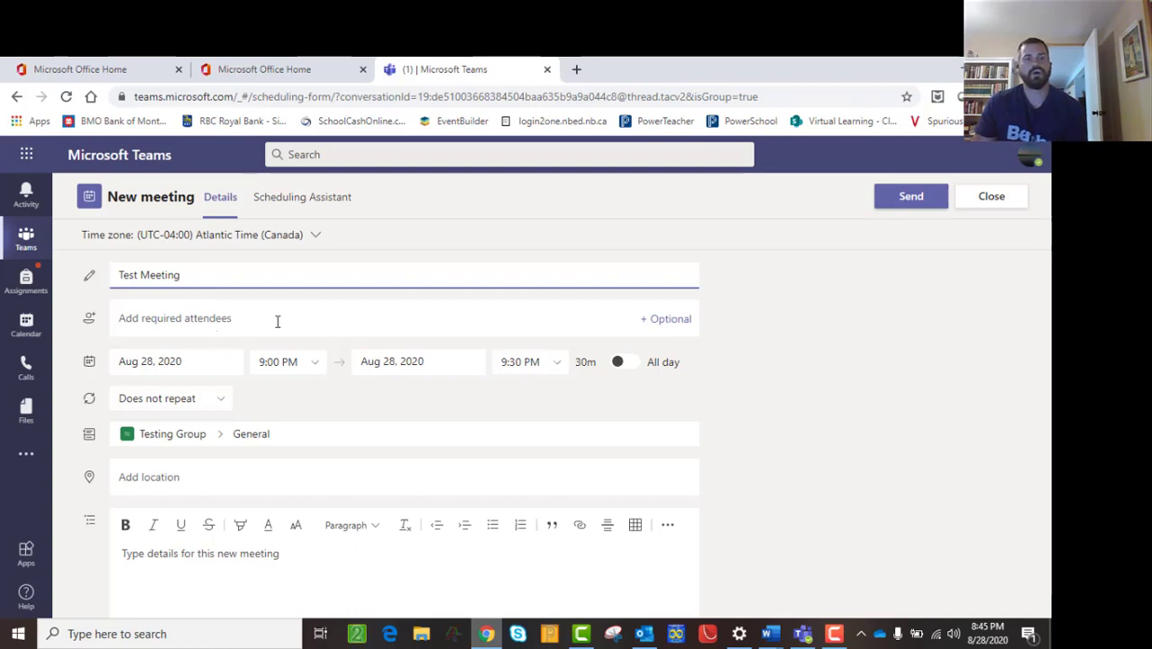
pyautogui.click(488, 635)
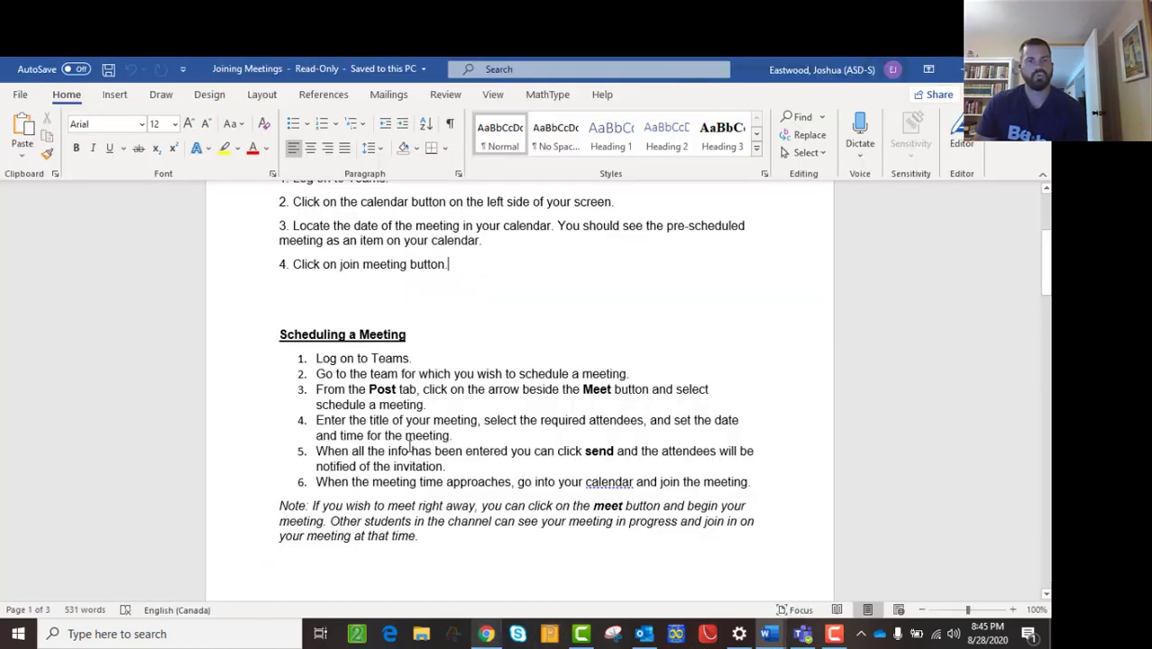
pyautogui.click(486, 634)
pyautogui.click(169, 318)
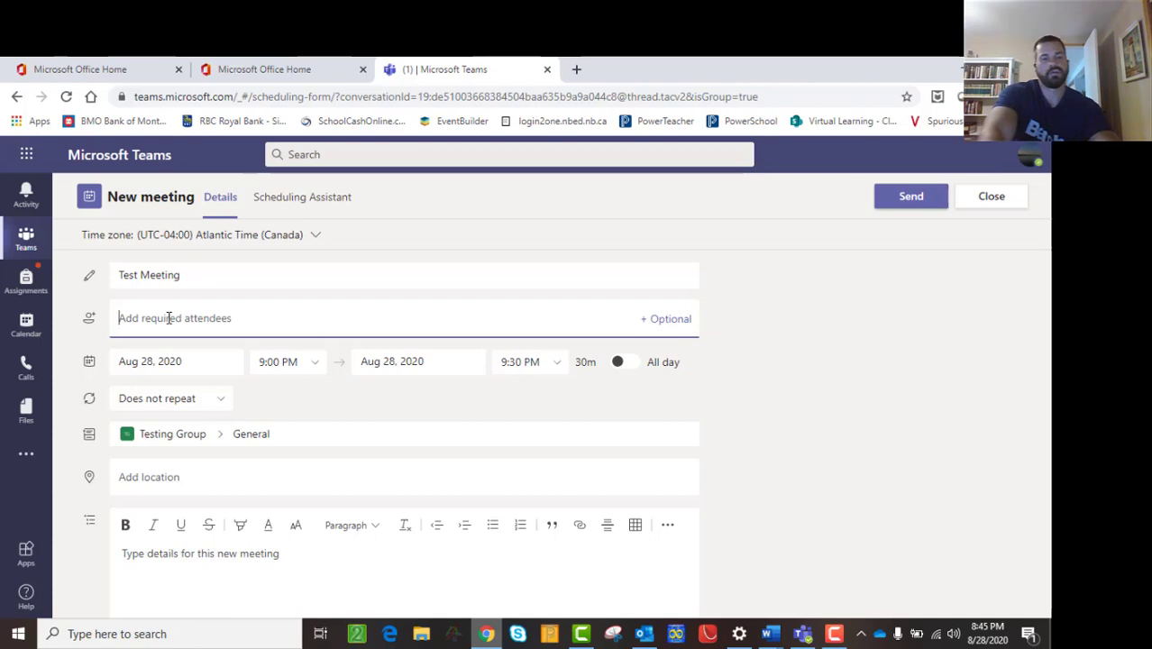
pyautogui.write('j')
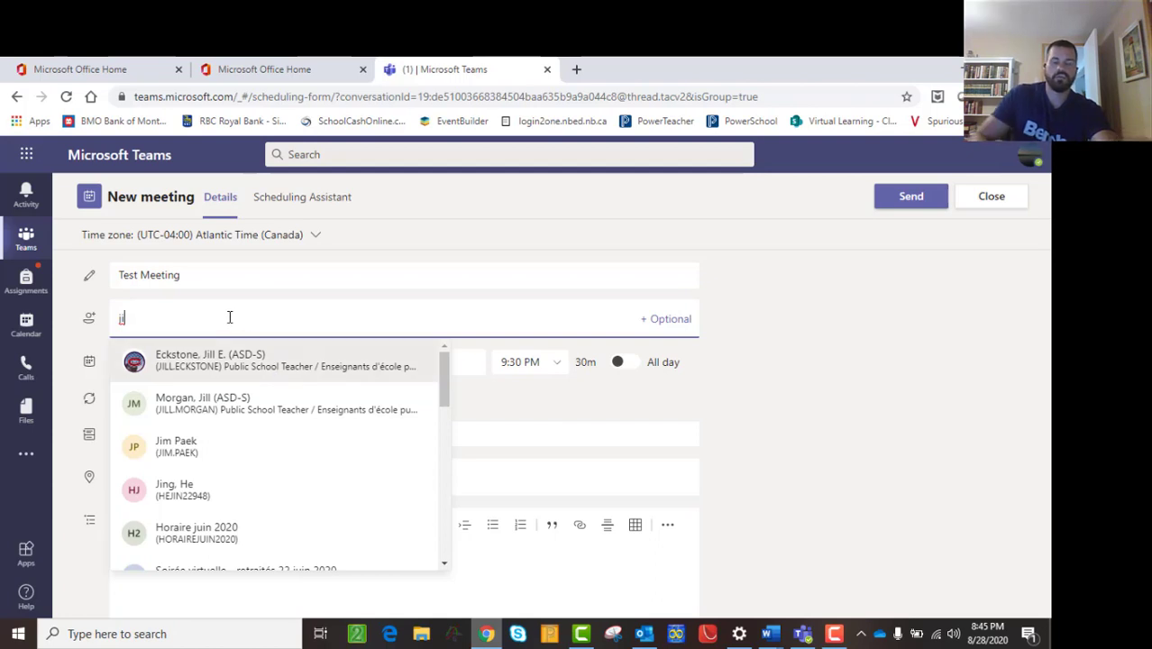
pyautogui.press('BackSpace')
pyautogui.press('BackSpace')
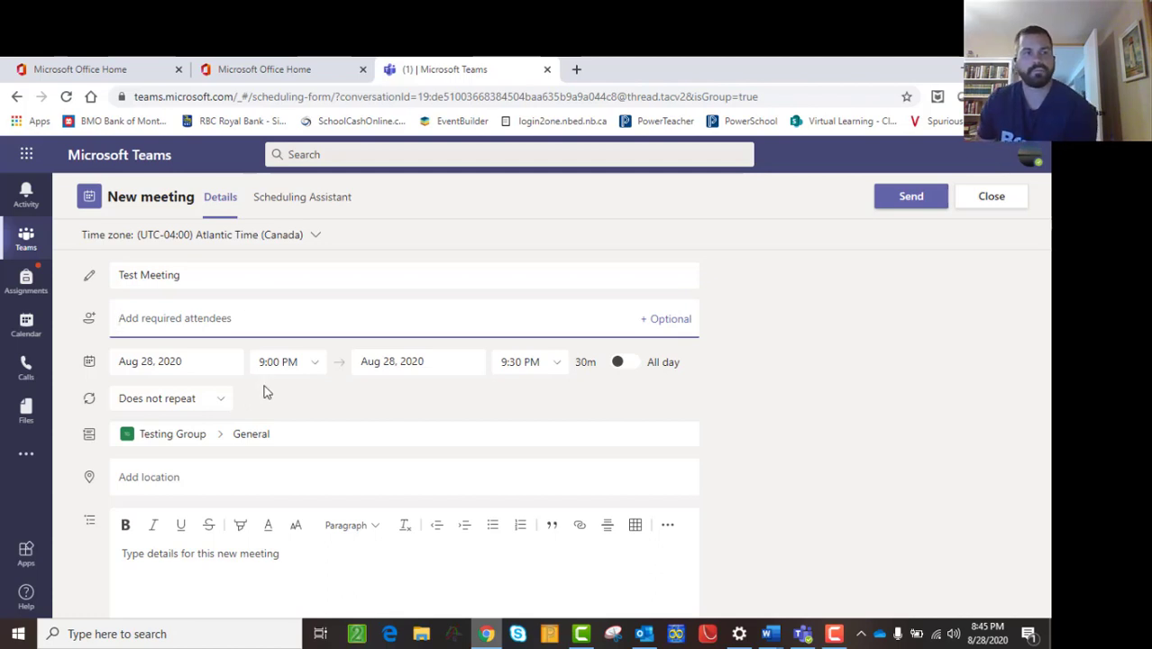
# - Set the start time to 8:46 PM and send the meeting to Testing Group General
pyautogui.click(320, 364)
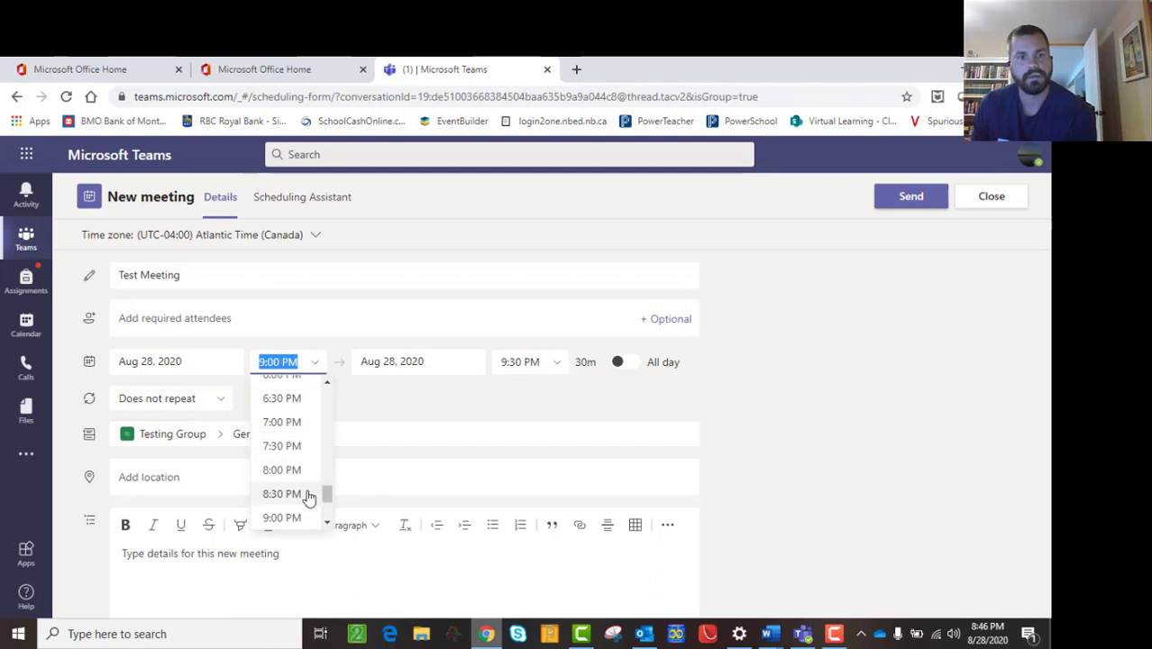
pyautogui.click(278, 361)
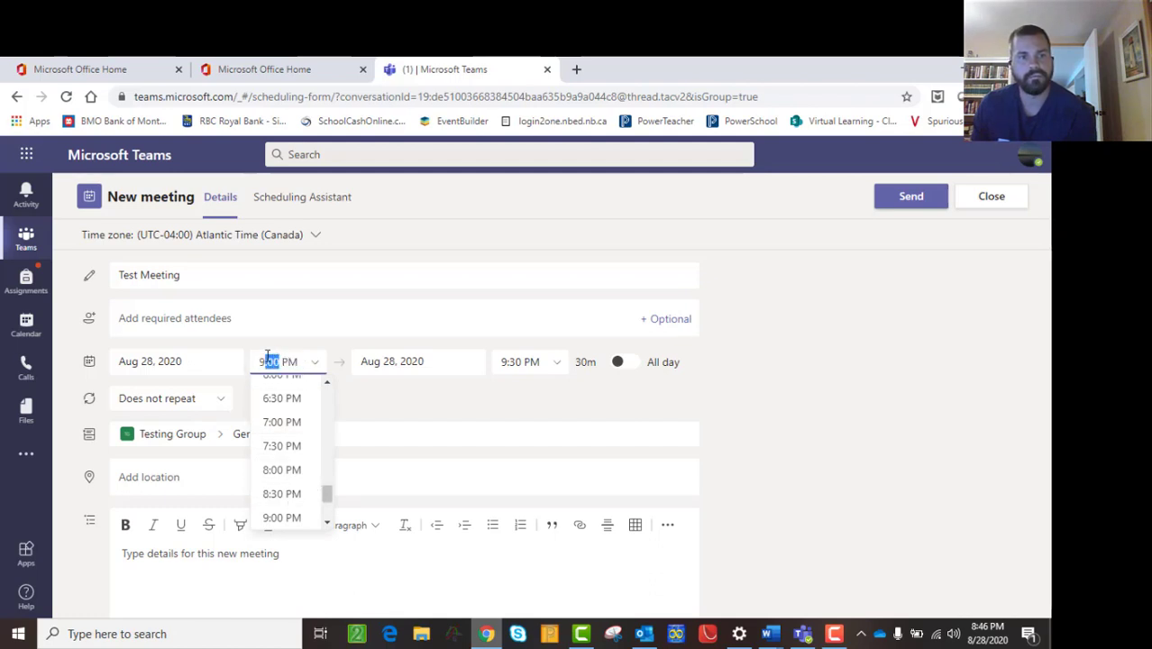
pyautogui.write('8:46')
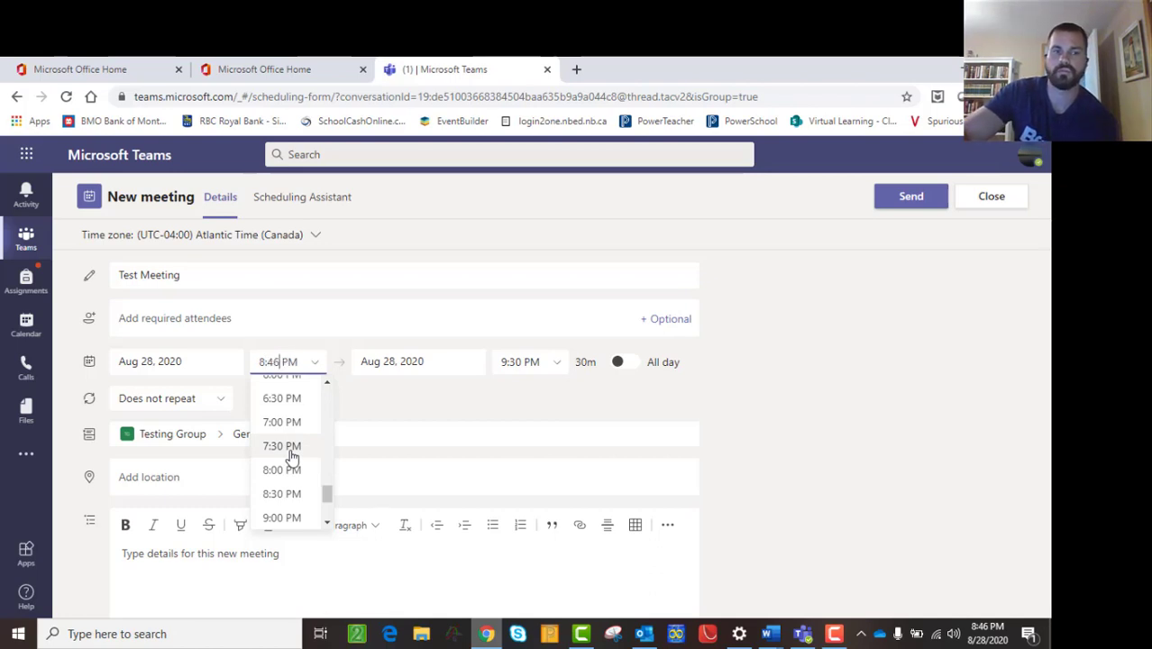
pyautogui.click(393, 436)
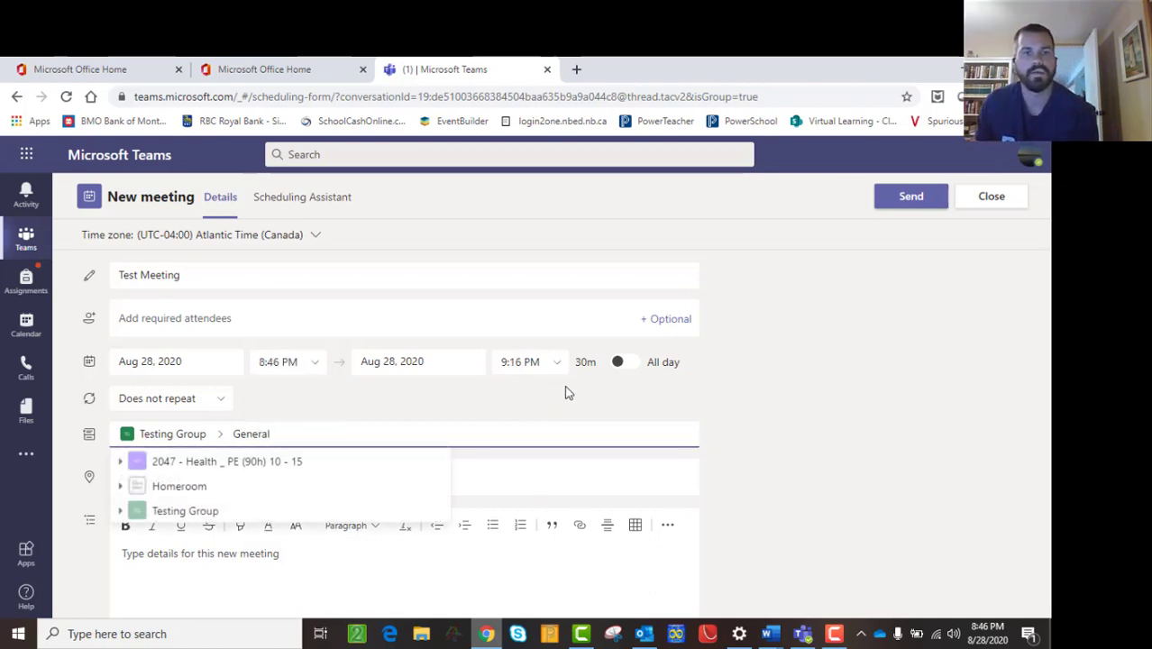
pyautogui.click(911, 196)
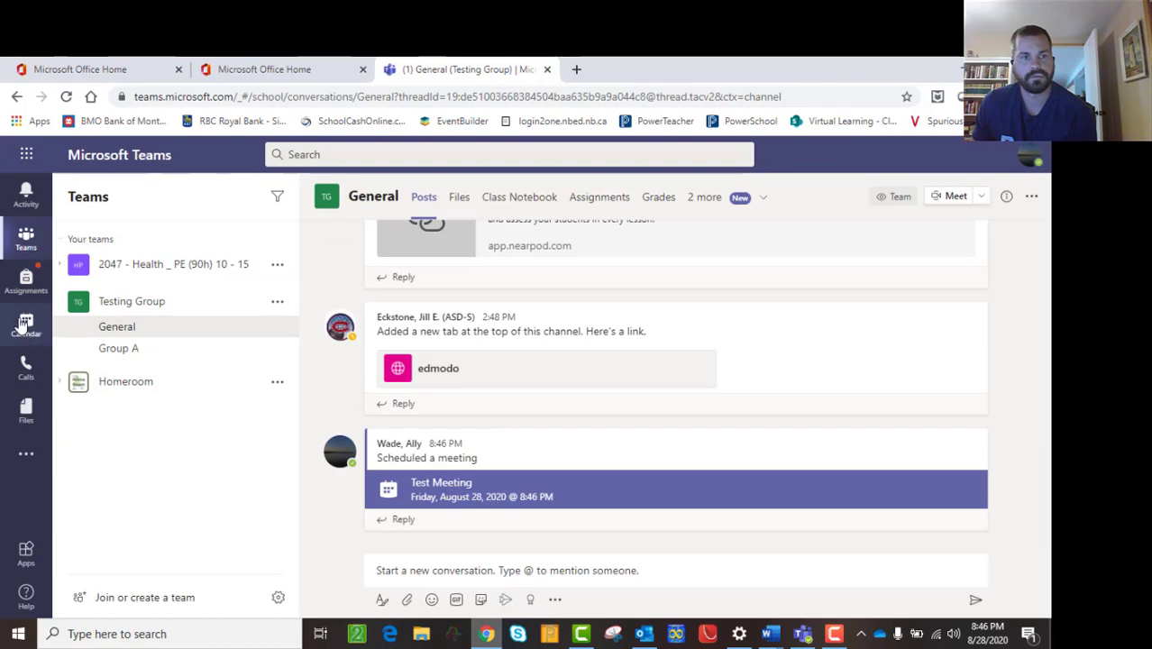
pyautogui.click(25, 325)
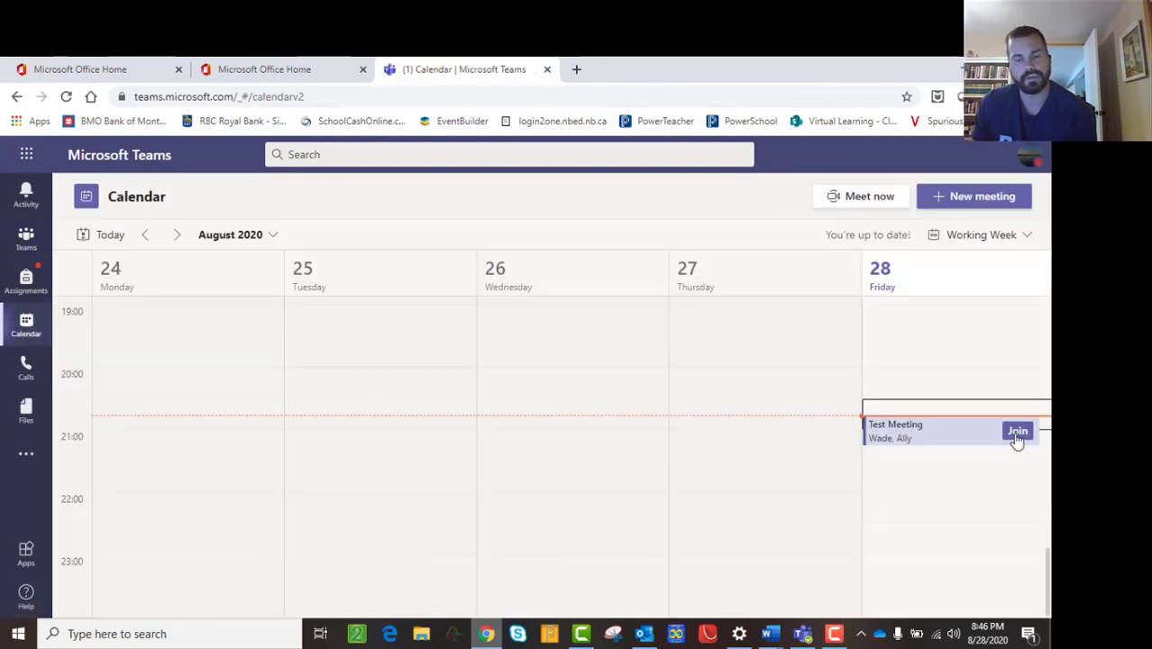
# - Read further in the Word instructions, then join Test Meeting from the Teams calendar
pyautogui.click(480, 635)
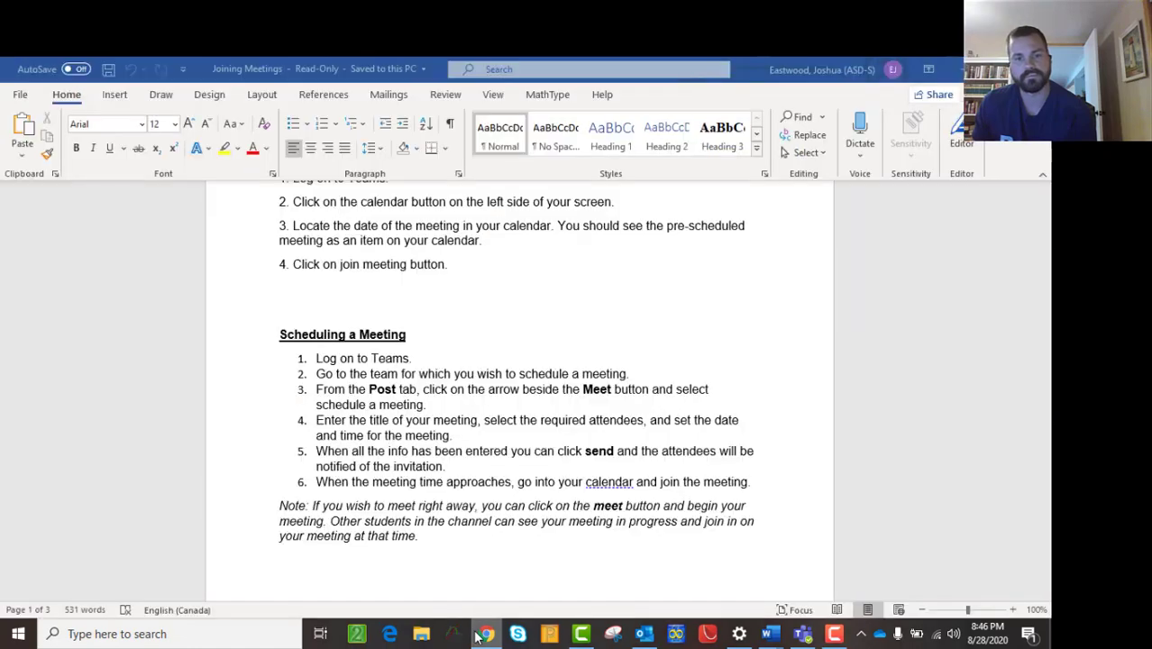
pyautogui.scroll(-3, 493, 471)
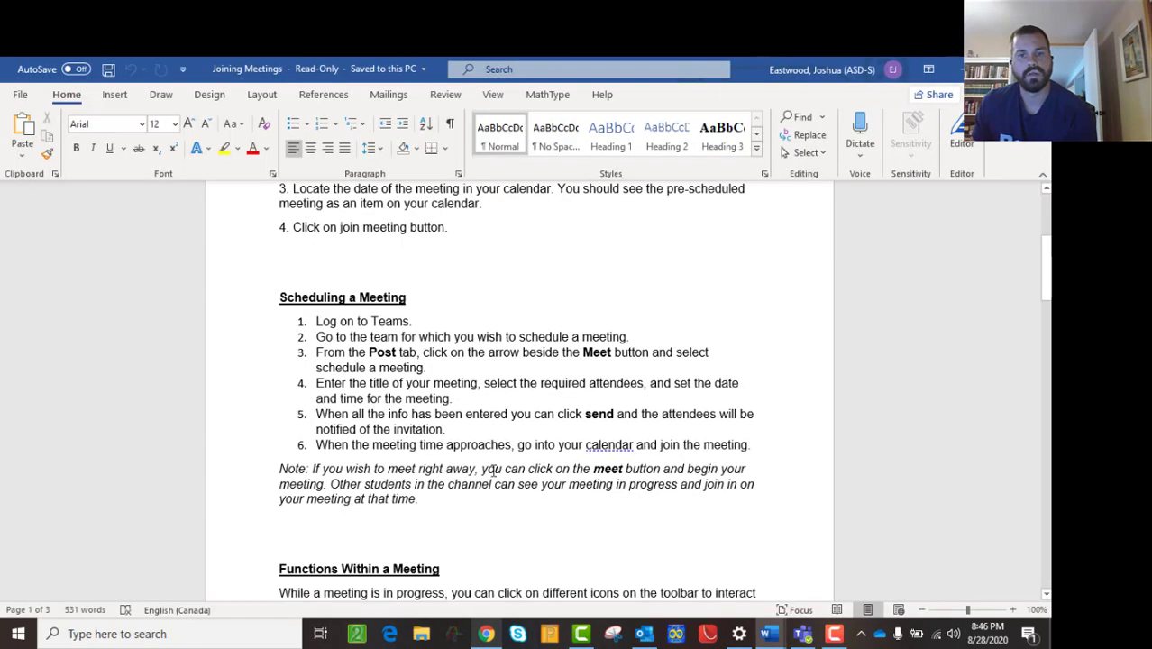
pyautogui.scroll(-4, 493, 470)
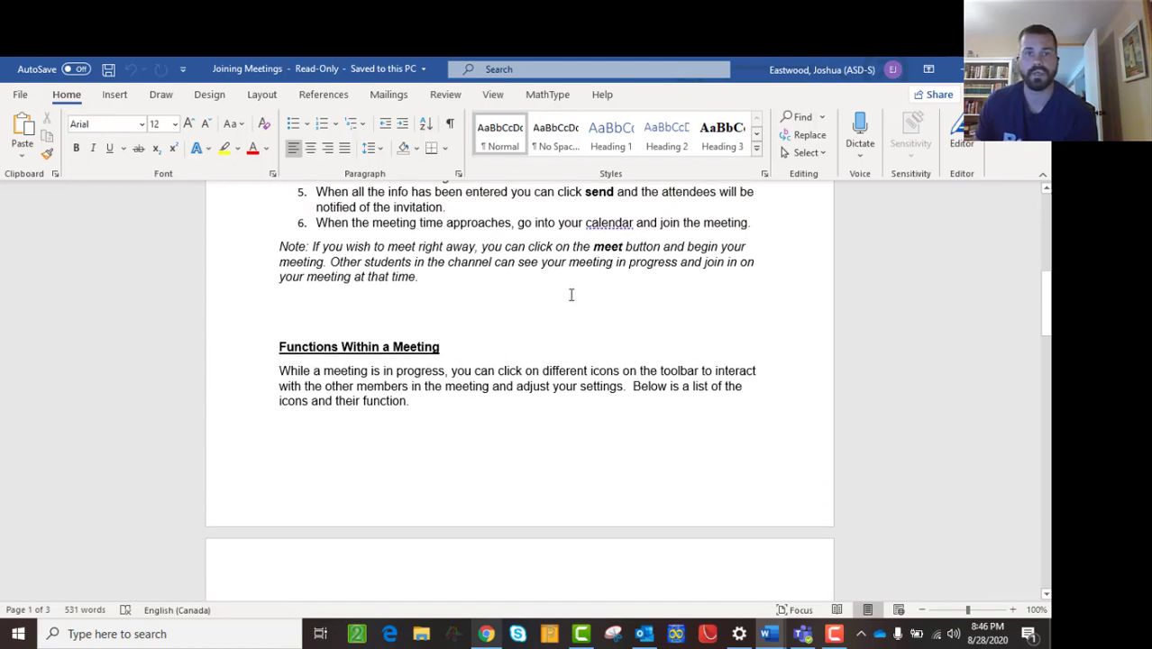
pyautogui.scroll(-4, 570, 295)
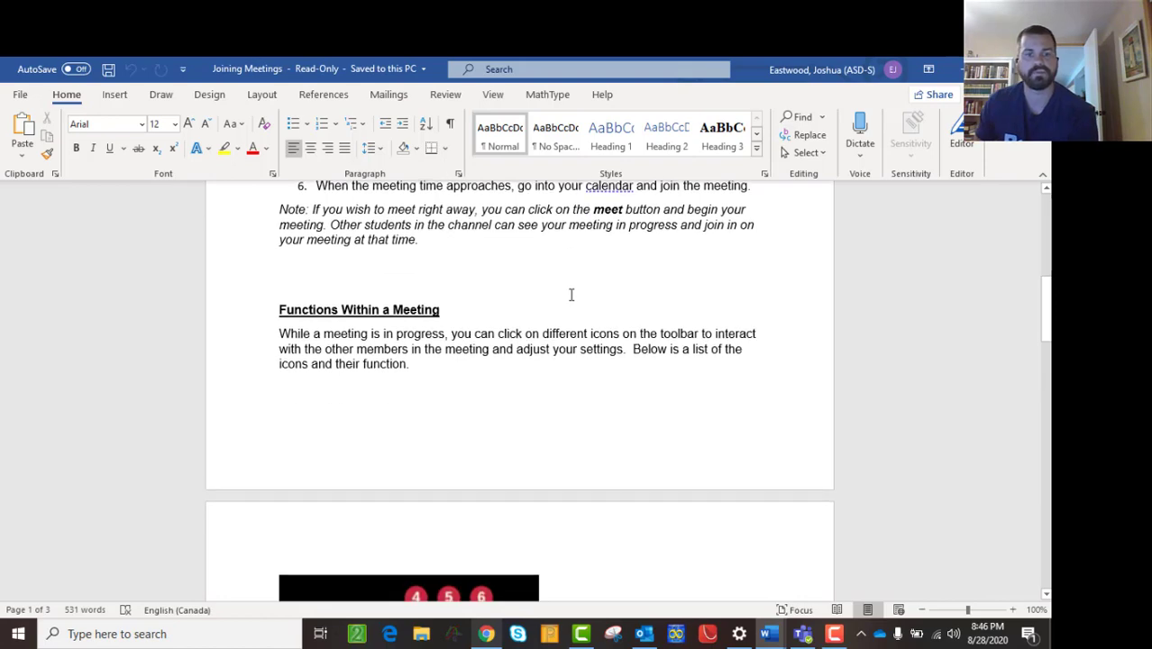
pyautogui.click(485, 634)
pyautogui.click(1017, 429)
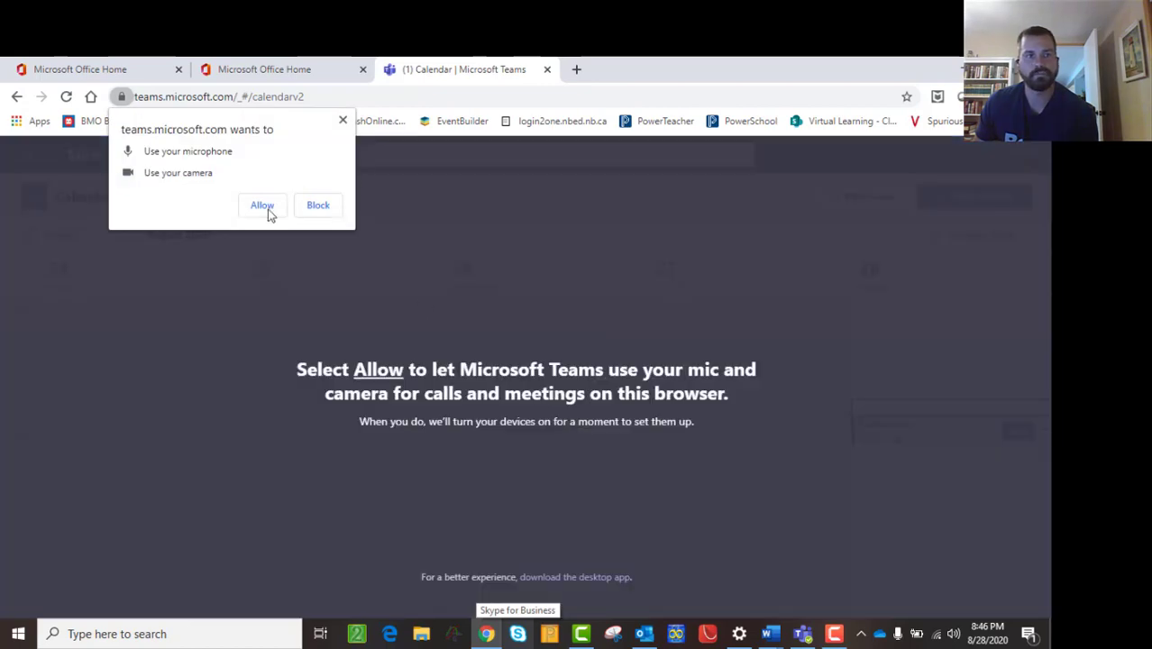
# - Allow microphone and camera access, then view the calendar in the Teams desktop app
pyautogui.click(262, 205)
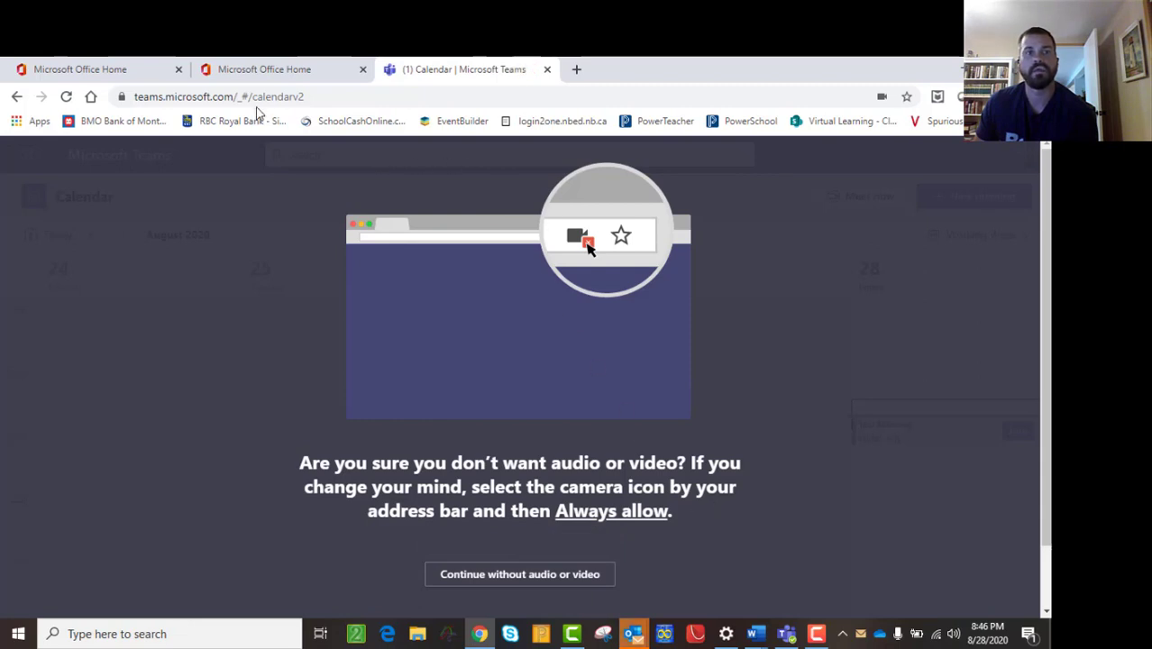
pyautogui.click(786, 634)
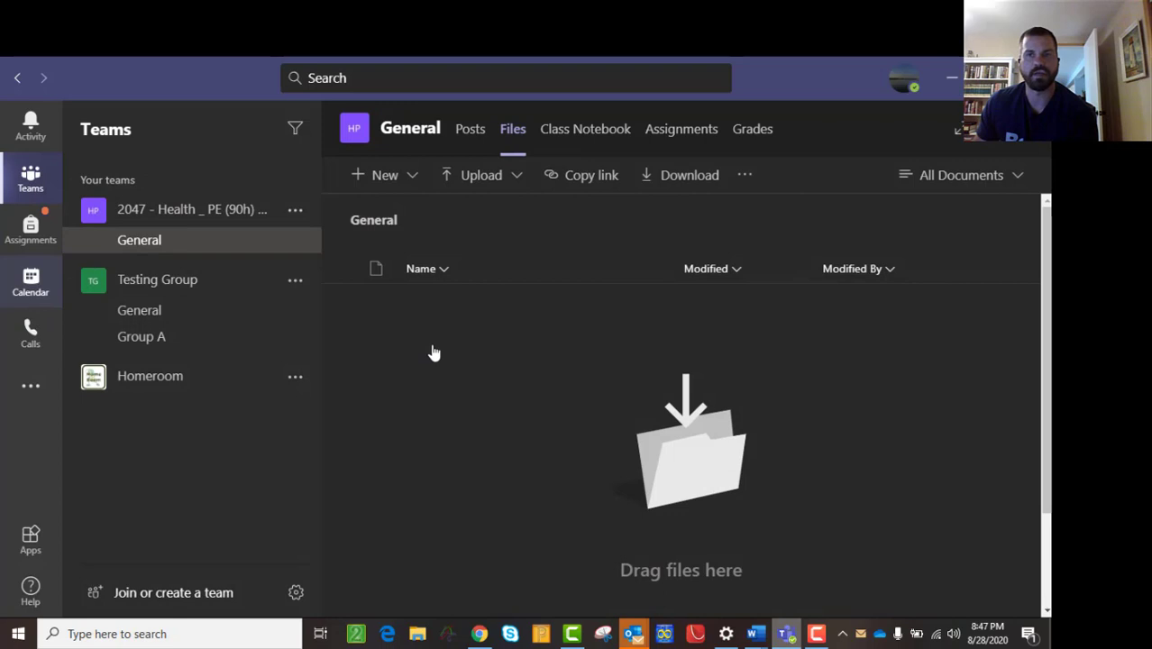
pyautogui.click(18, 287)
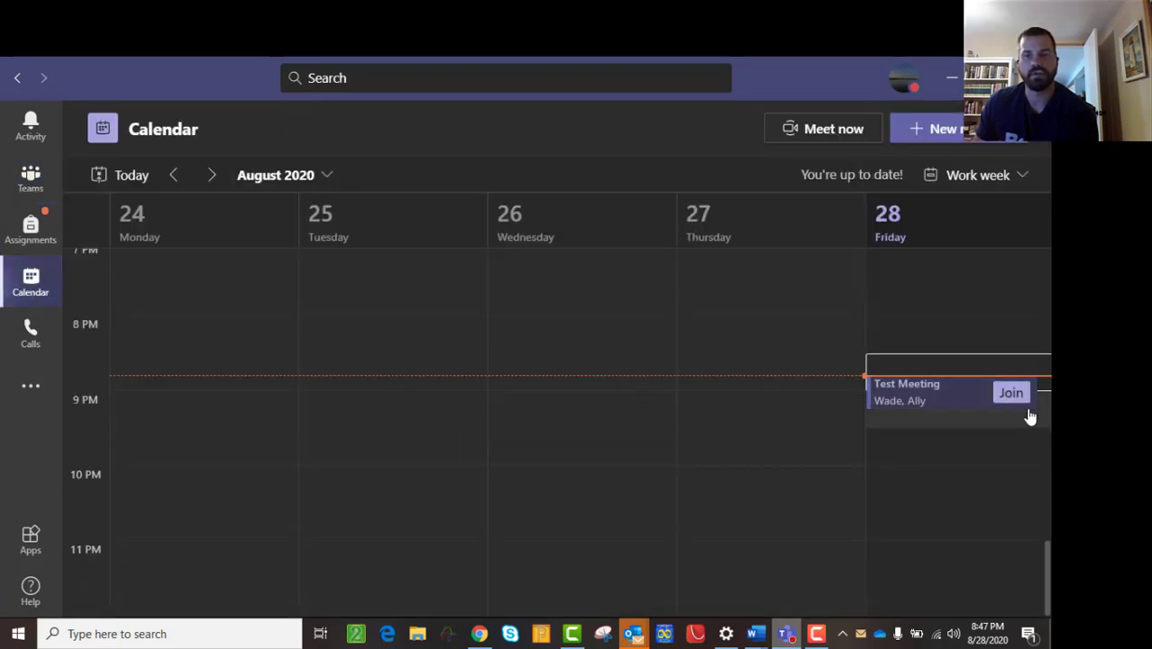
# - Join Test Meeting in the desktop app and close the browser's Teams tab with Ctrl+W
pyautogui.click(1011, 394)
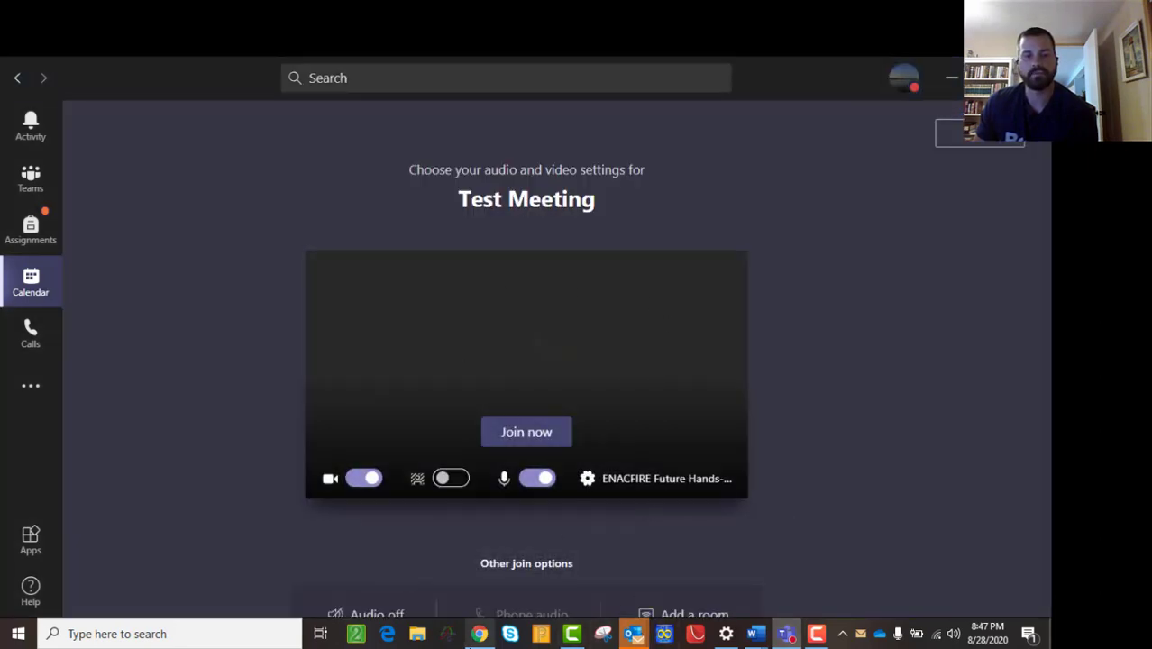
pyautogui.click(480, 633)
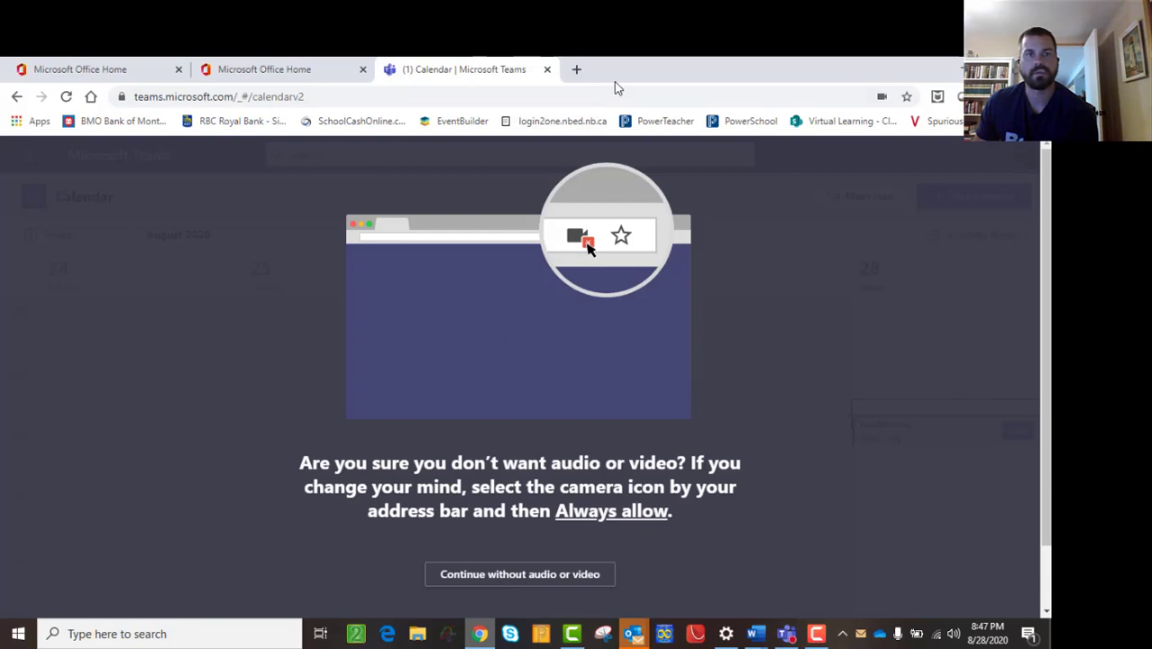
pyautogui.hotkey('ctrl', 'w')
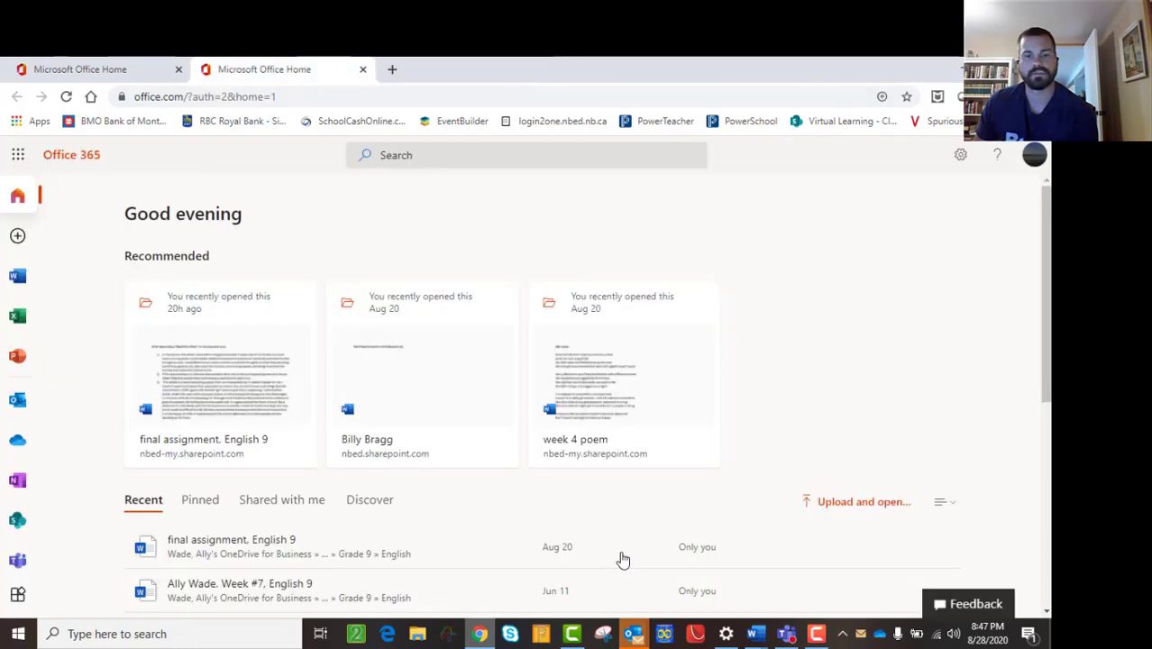
pyautogui.moveTo(754, 637)
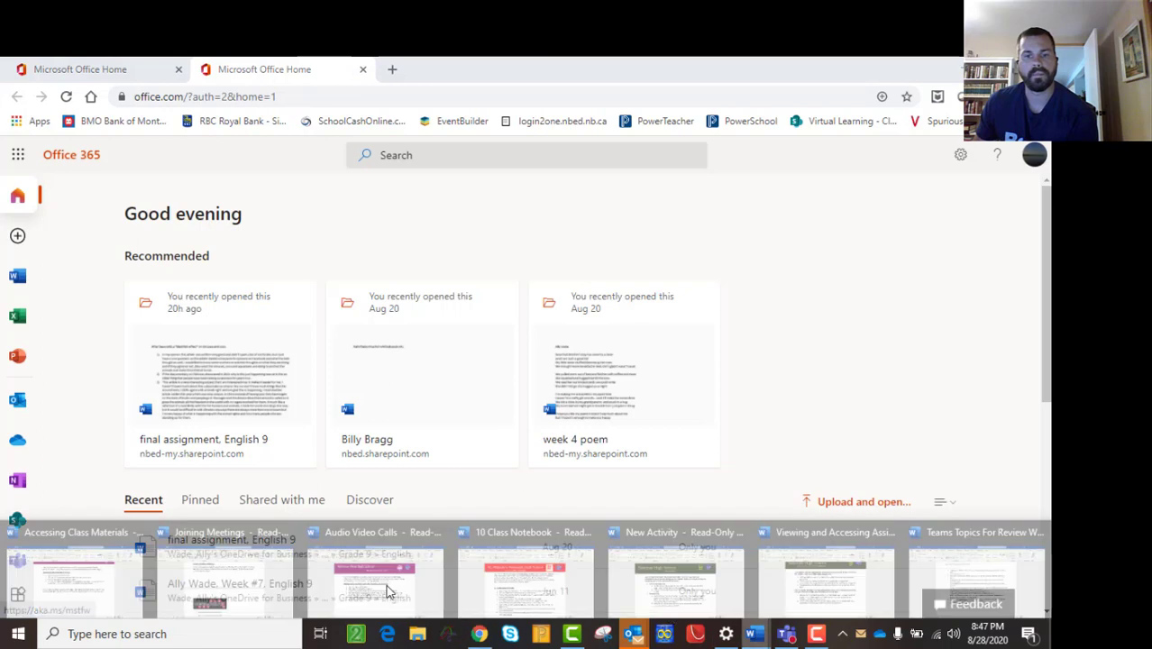
pyautogui.click(242, 560)
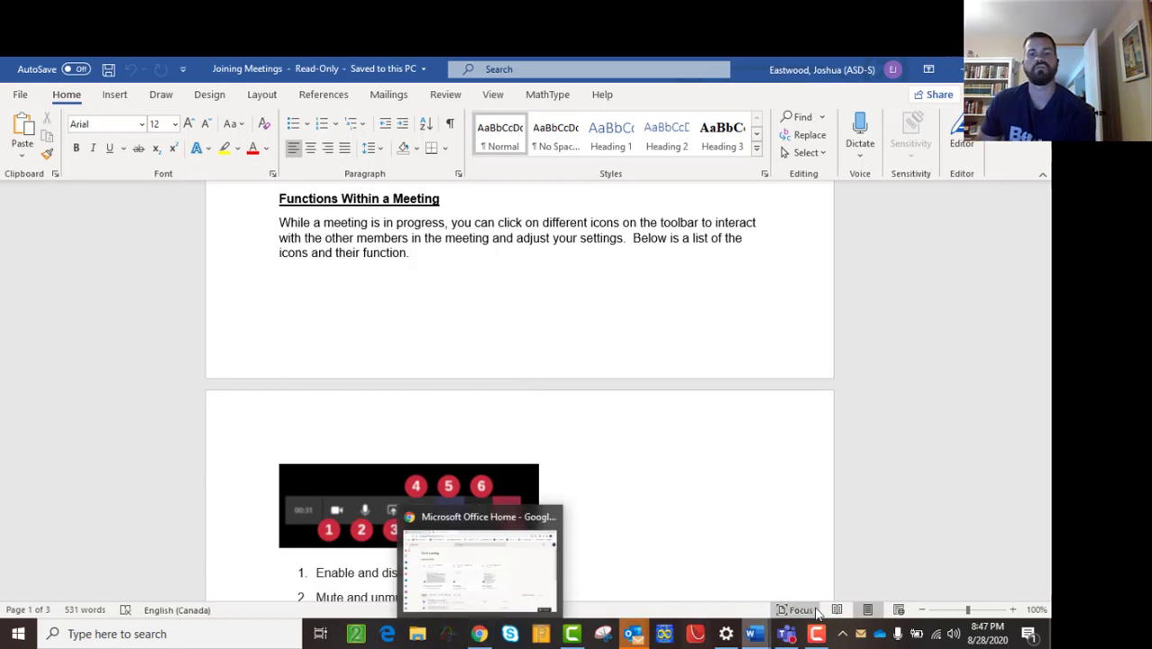
pyautogui.click(784, 636)
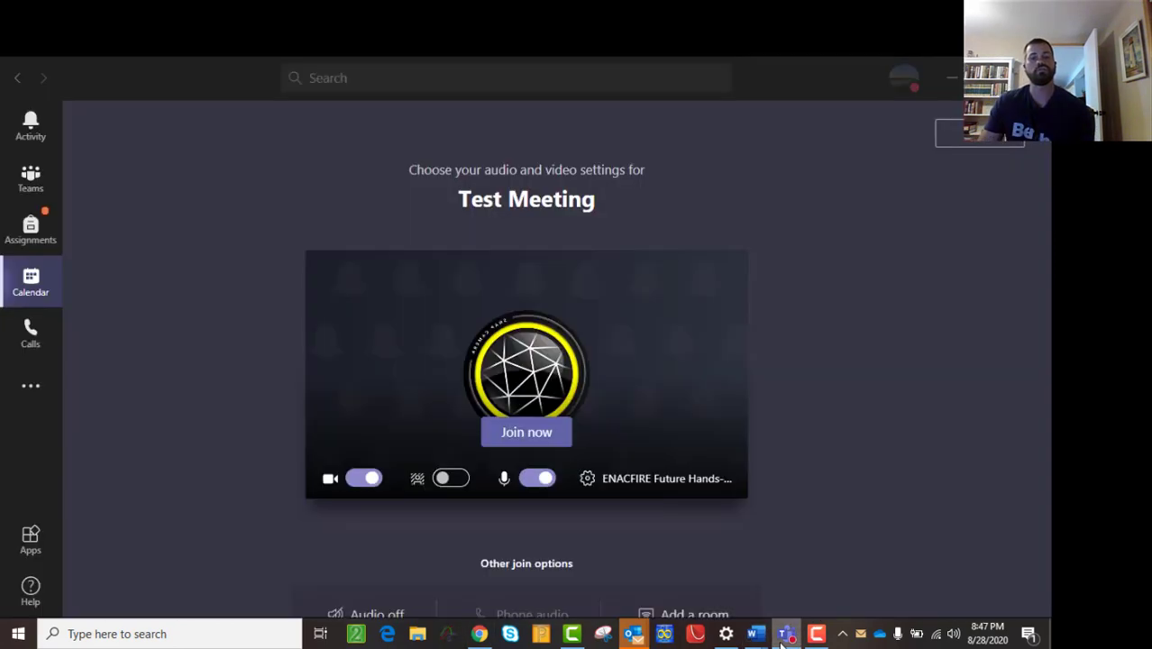
# - Join the Test Meeting call, then bring back the Joining Meetings Word document
pyautogui.click(527, 437)
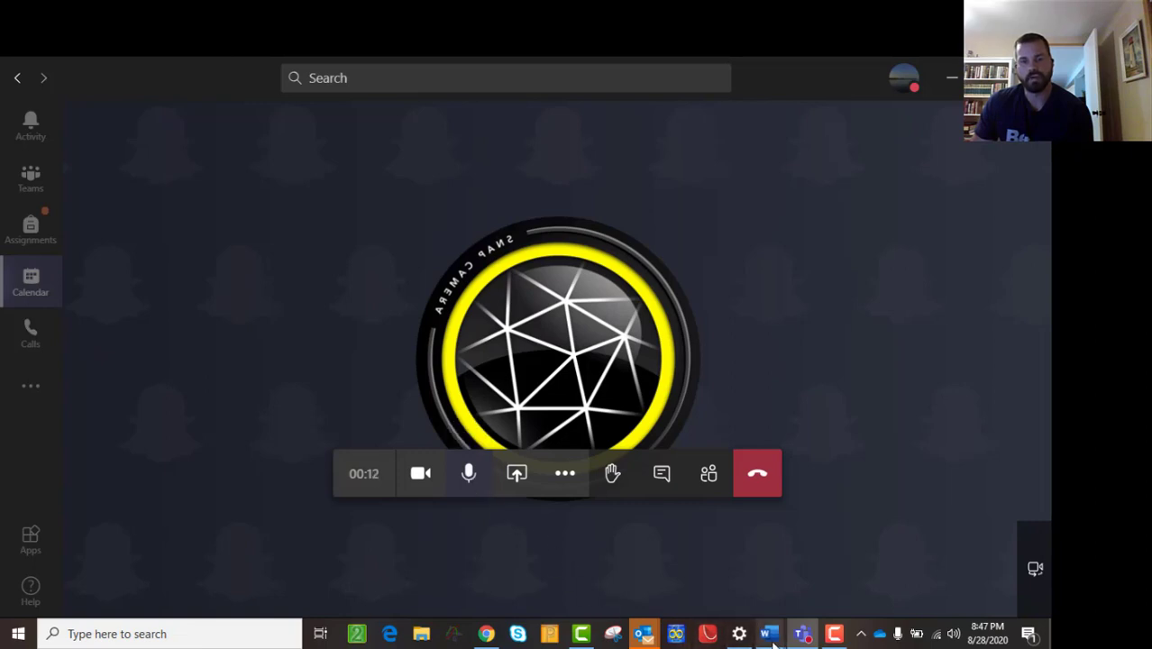
pyautogui.moveTo(768, 634)
pyautogui.click(218, 594)
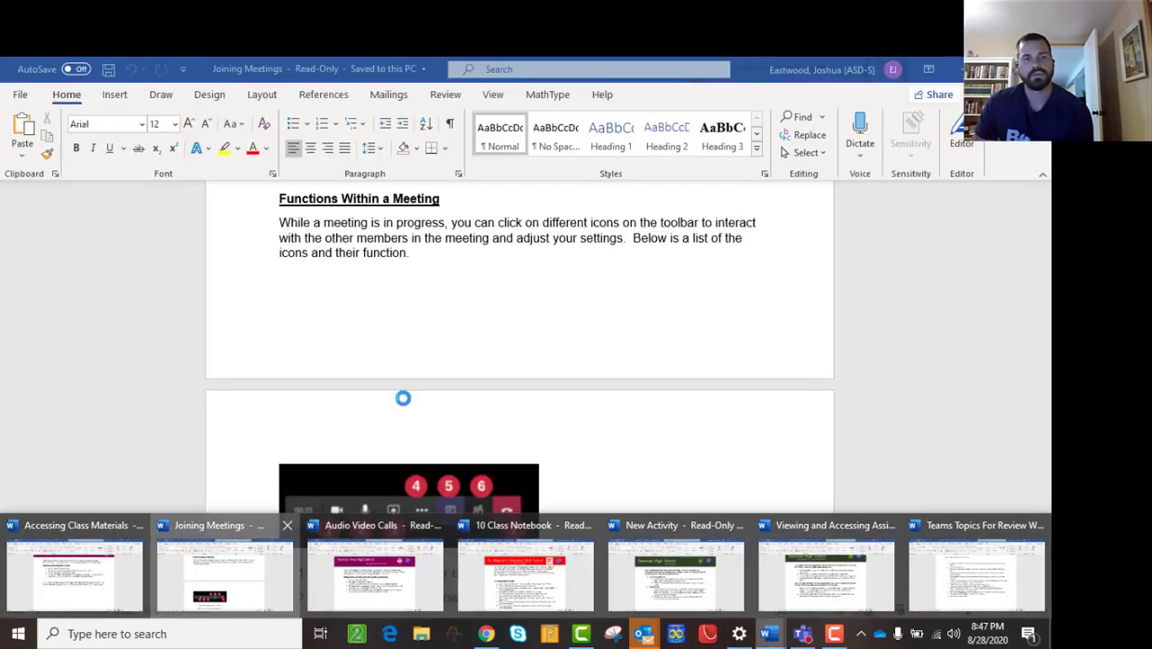
# - Read the Word list of in-meeting toolbar functions while alternating with the Test Meeting call
pyautogui.scroll(-3, 405, 398)
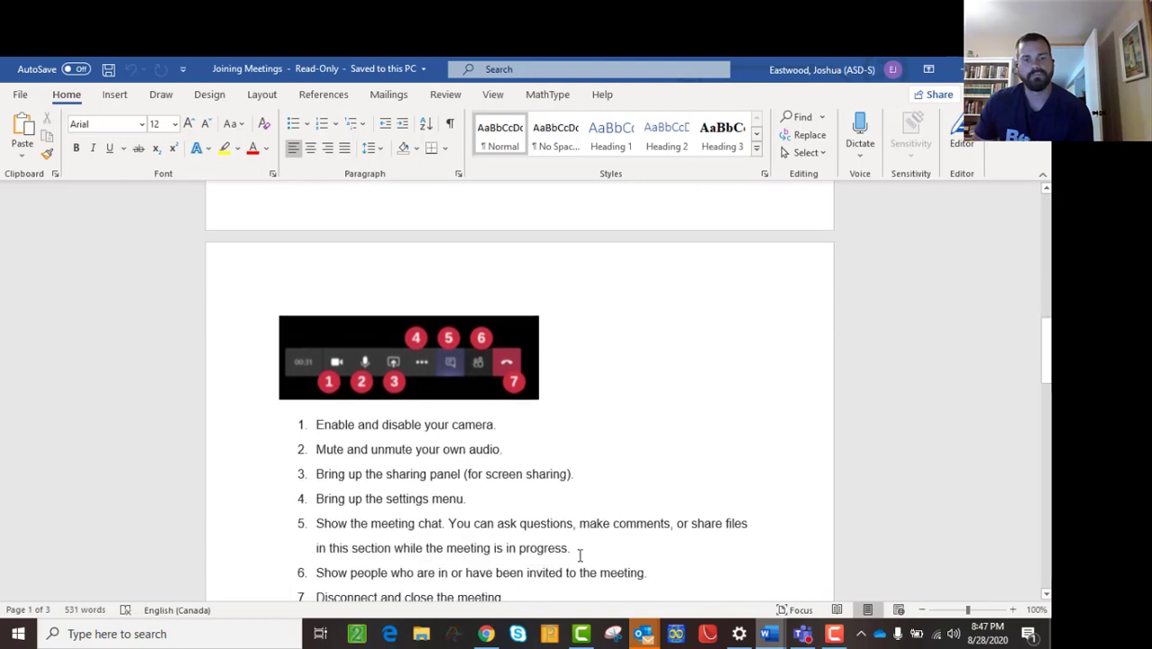
pyautogui.click(803, 634)
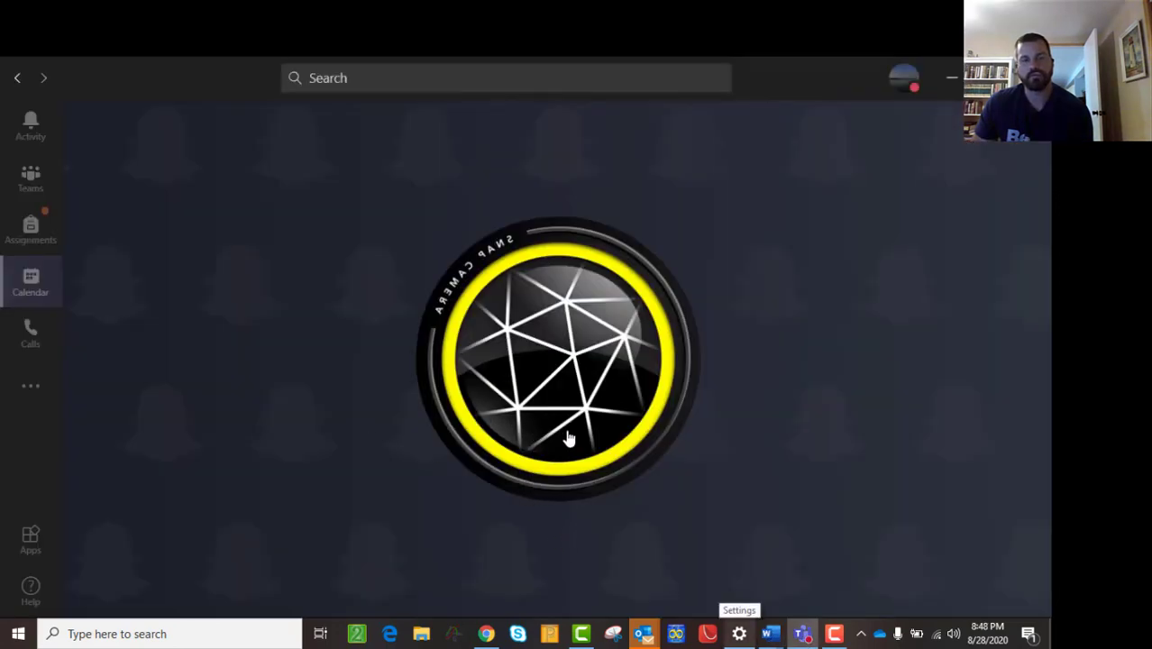
pyautogui.moveTo(455, 440)
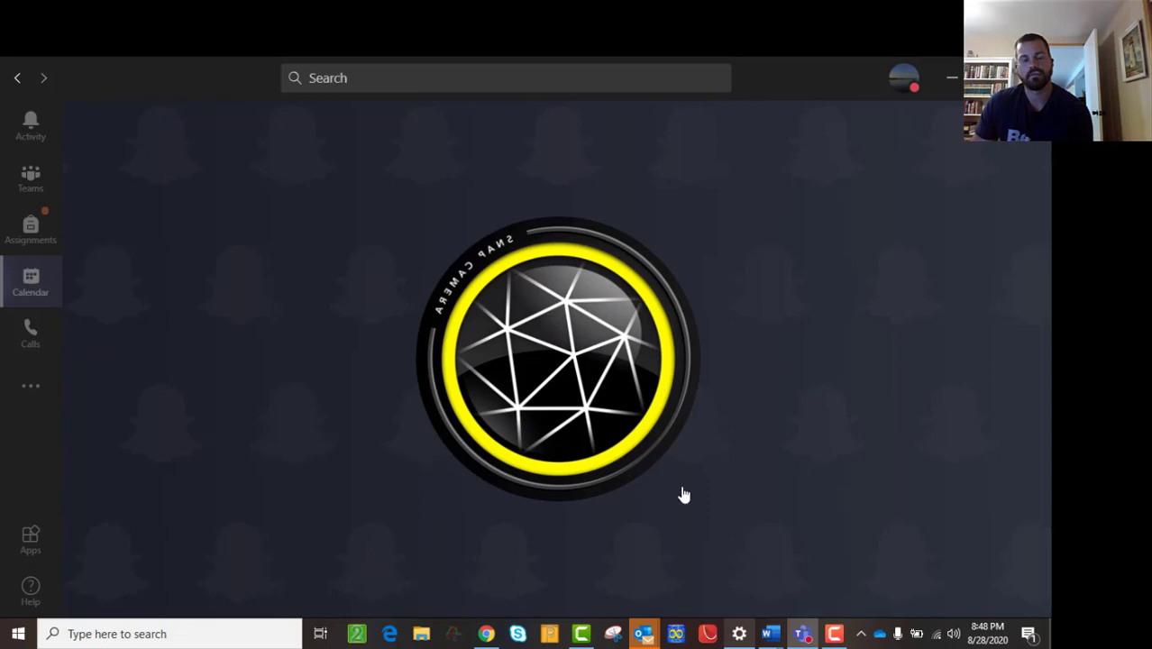
pyautogui.moveTo(575, 494)
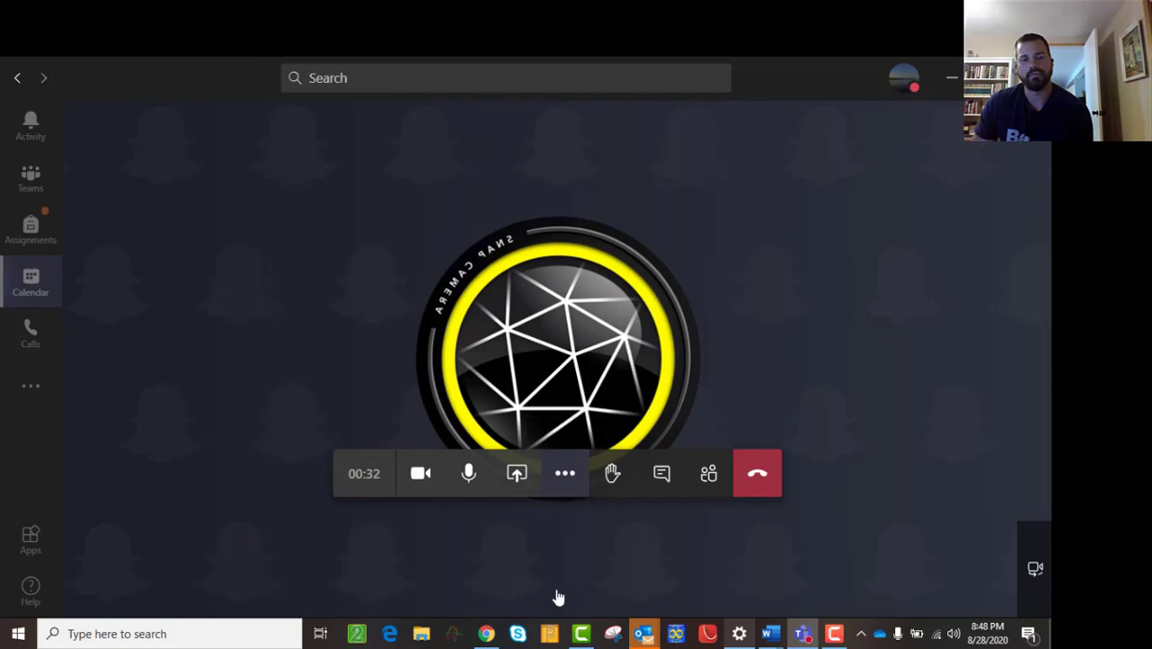
pyautogui.moveTo(769, 634)
pyautogui.click(226, 551)
pyautogui.scroll(-2, 304, 429)
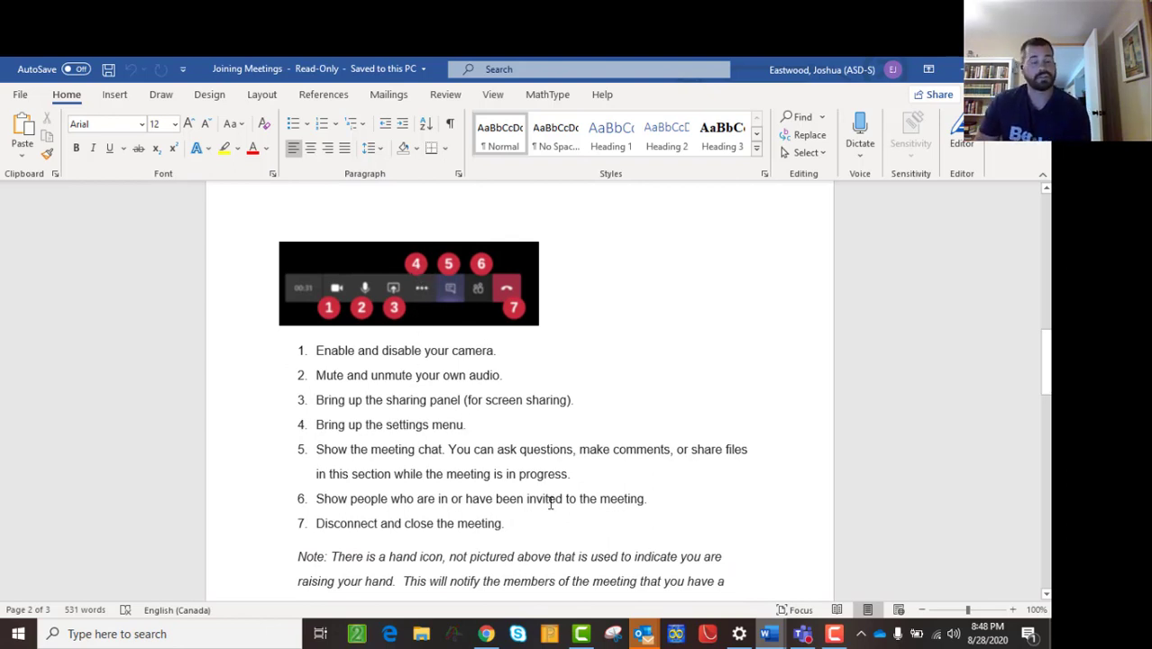
pyautogui.click(799, 636)
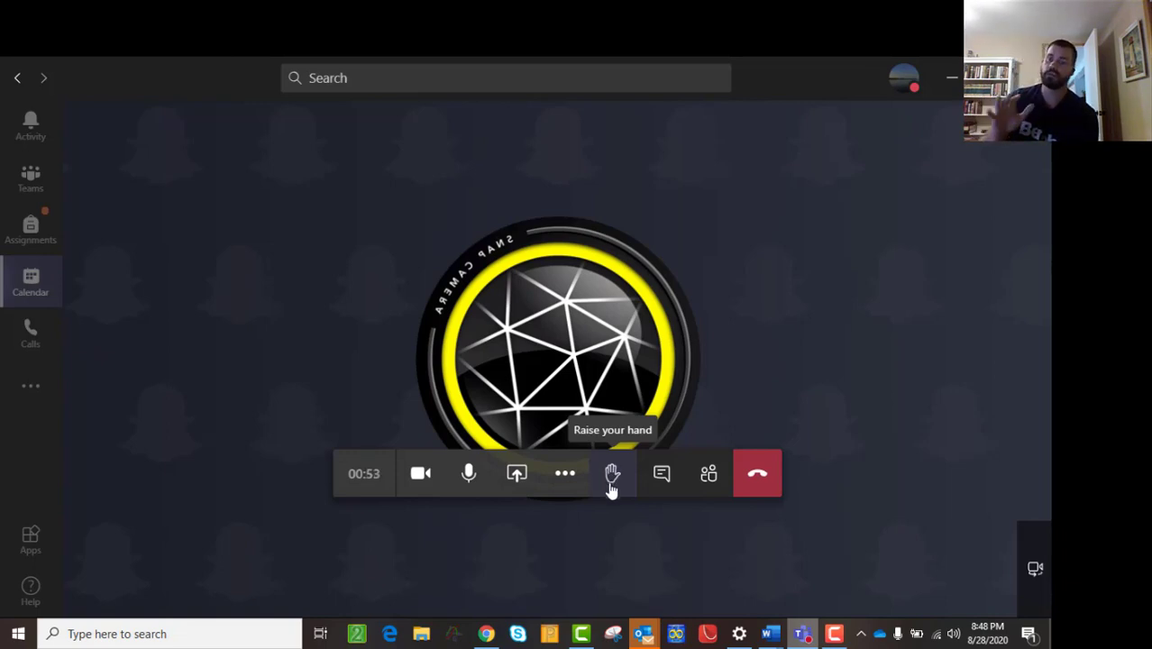
pyautogui.click(660, 478)
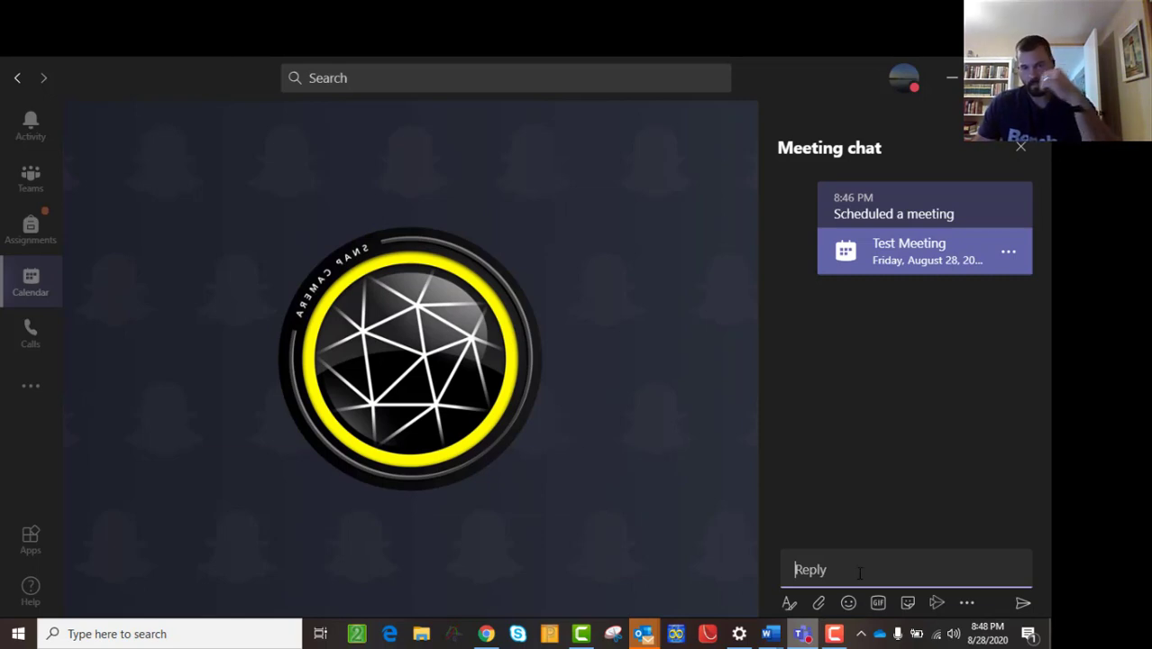
pyautogui.write('@')
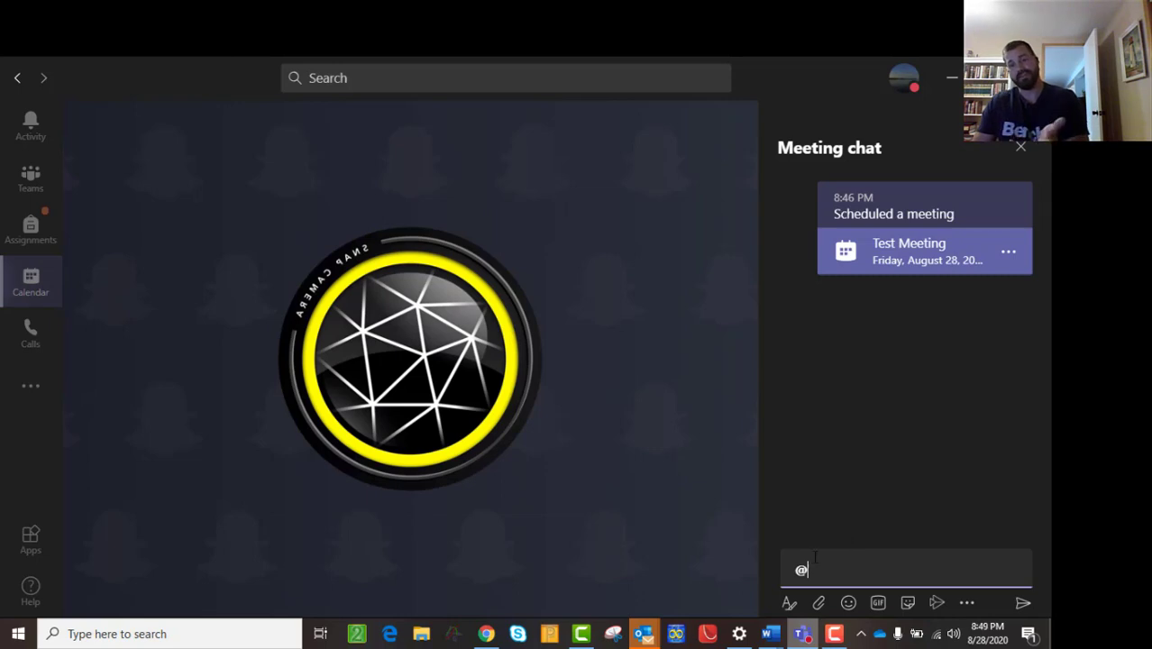
pyautogui.press('BackSpace')
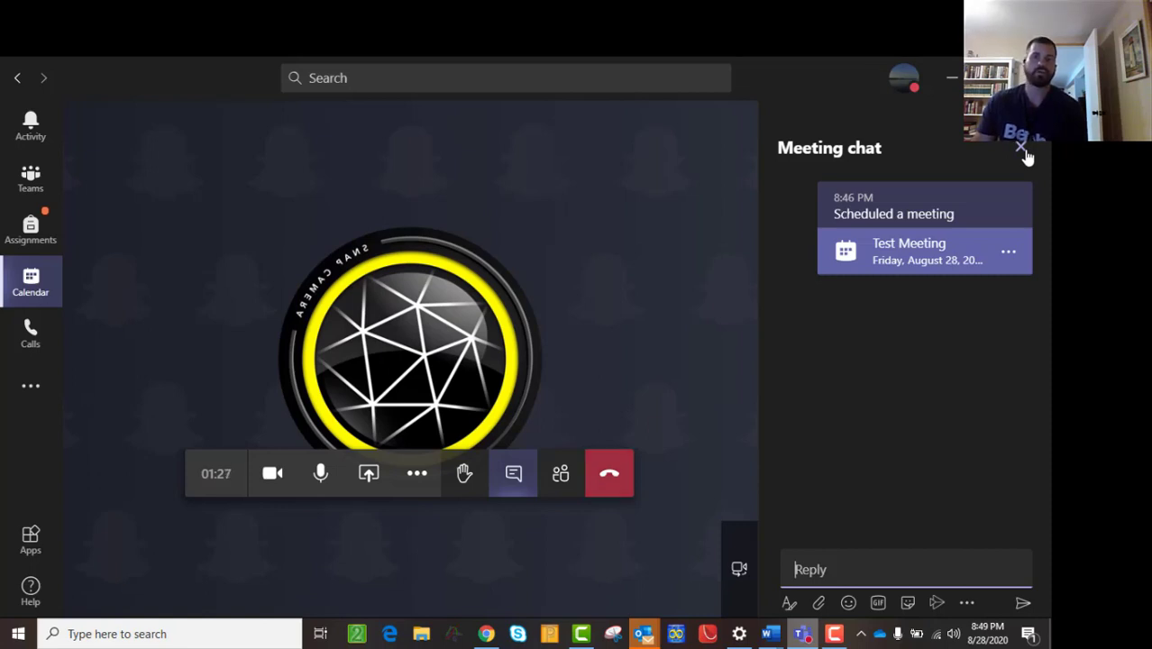
pyautogui.click(1024, 153)
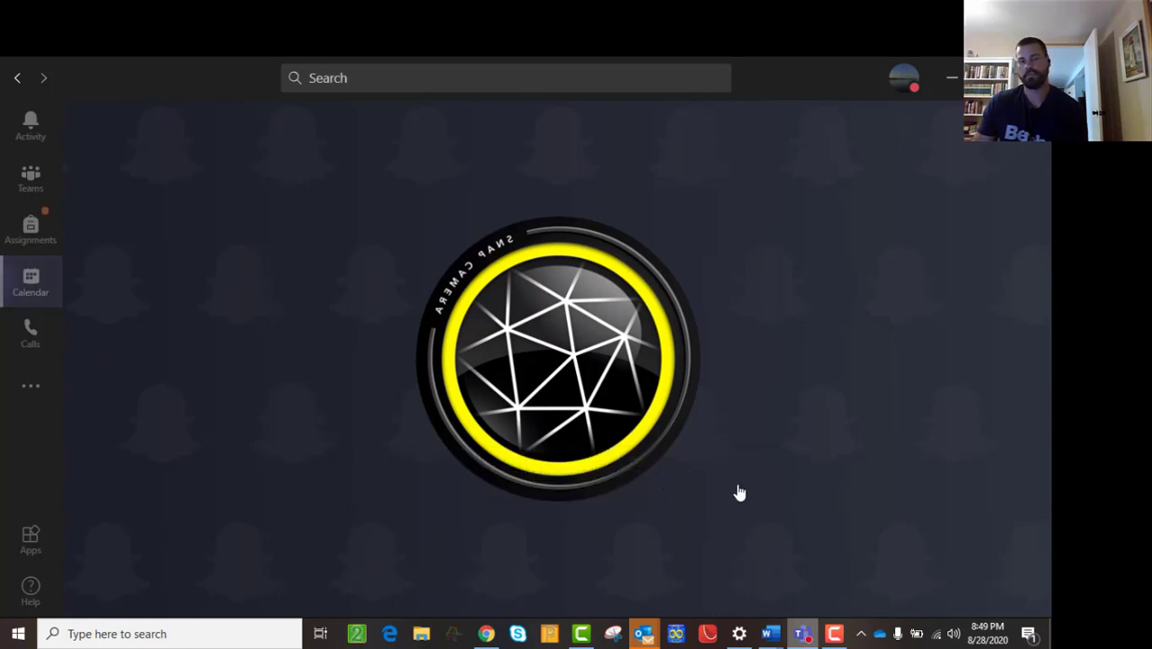
pyautogui.moveTo(586, 476)
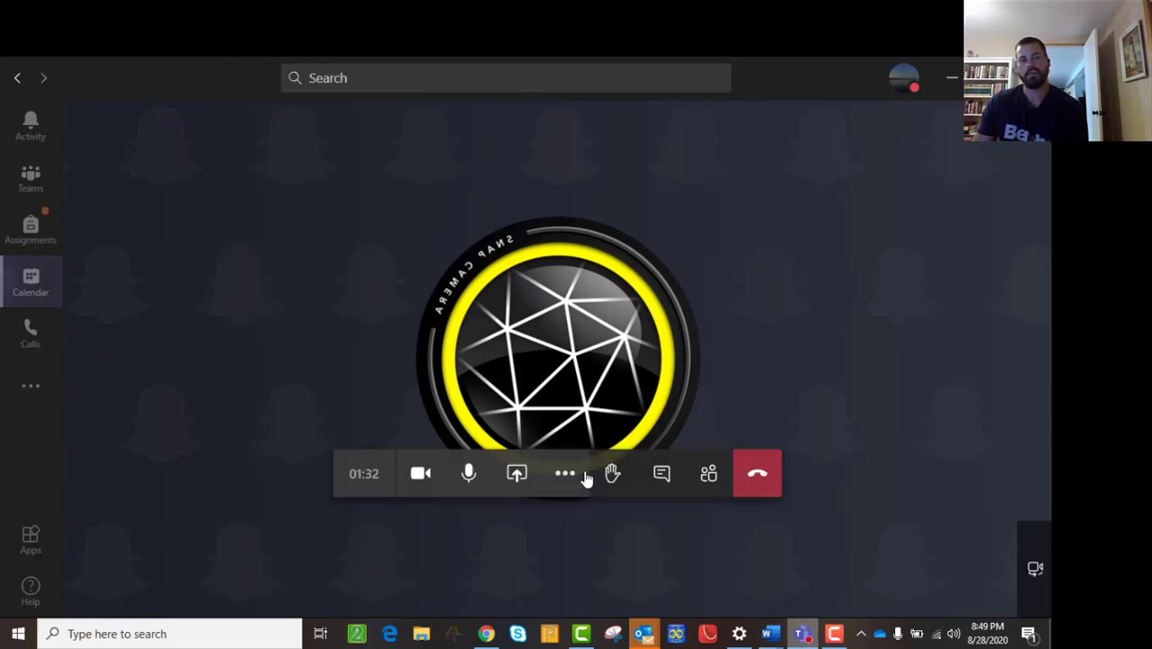
# - Open the People pane, then read further down the Joining Meetings document in Word
pyautogui.click(709, 477)
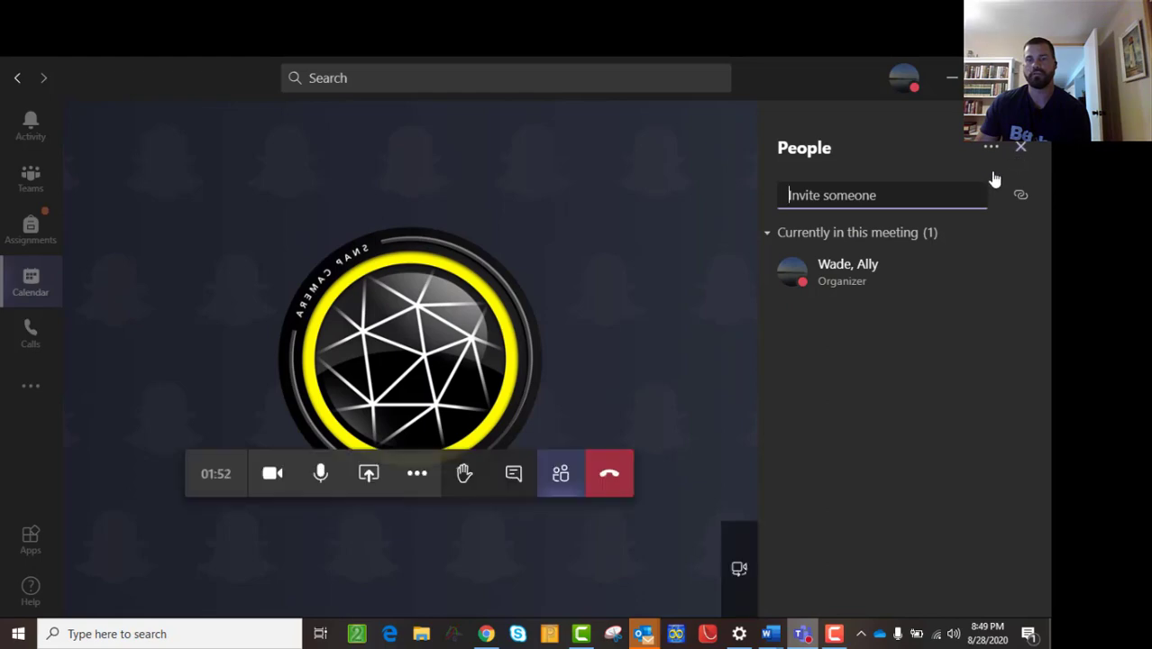
pyautogui.moveTo(771, 635)
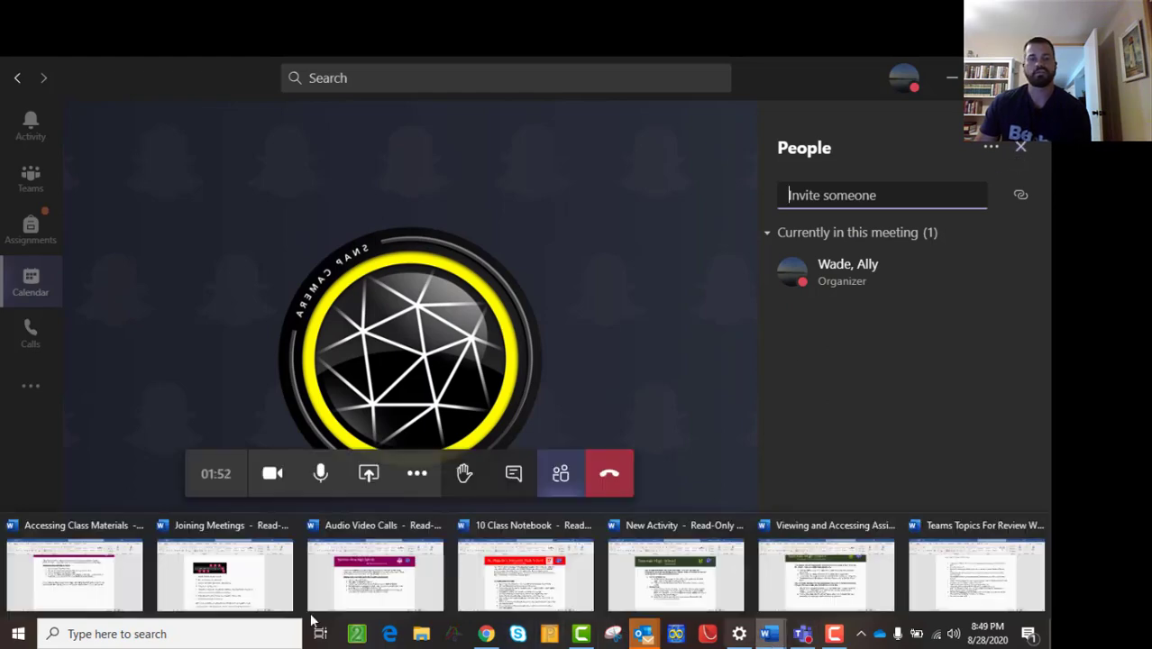
pyautogui.click(221, 581)
pyautogui.scroll(-1, 352, 390)
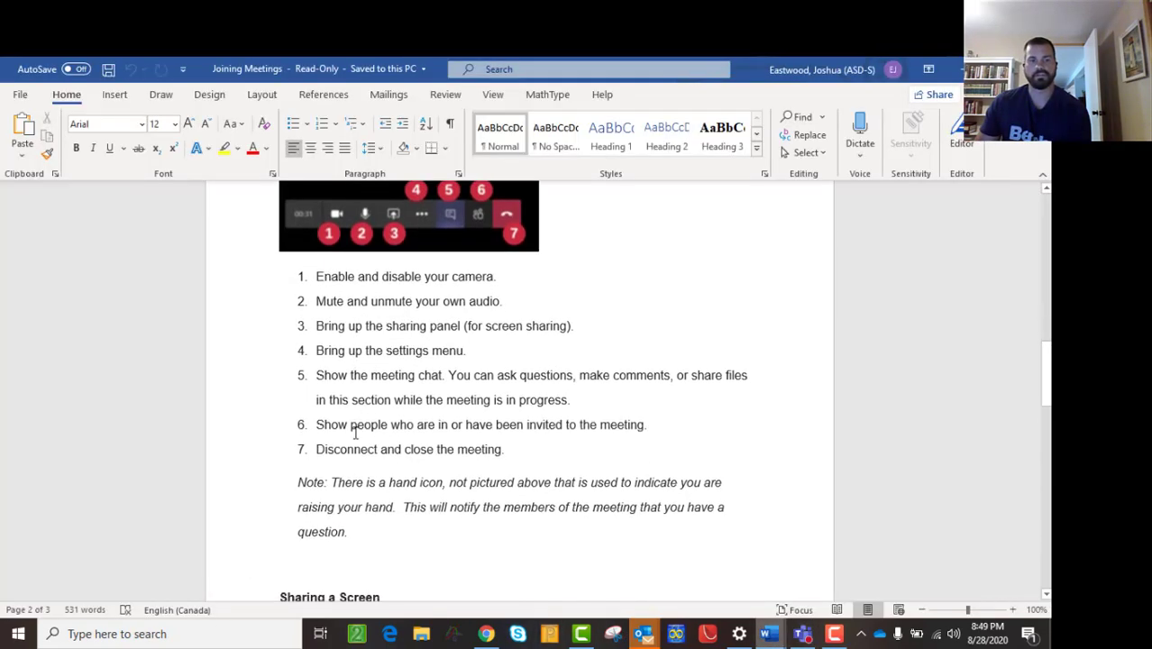
pyautogui.scroll(-1, 358, 430)
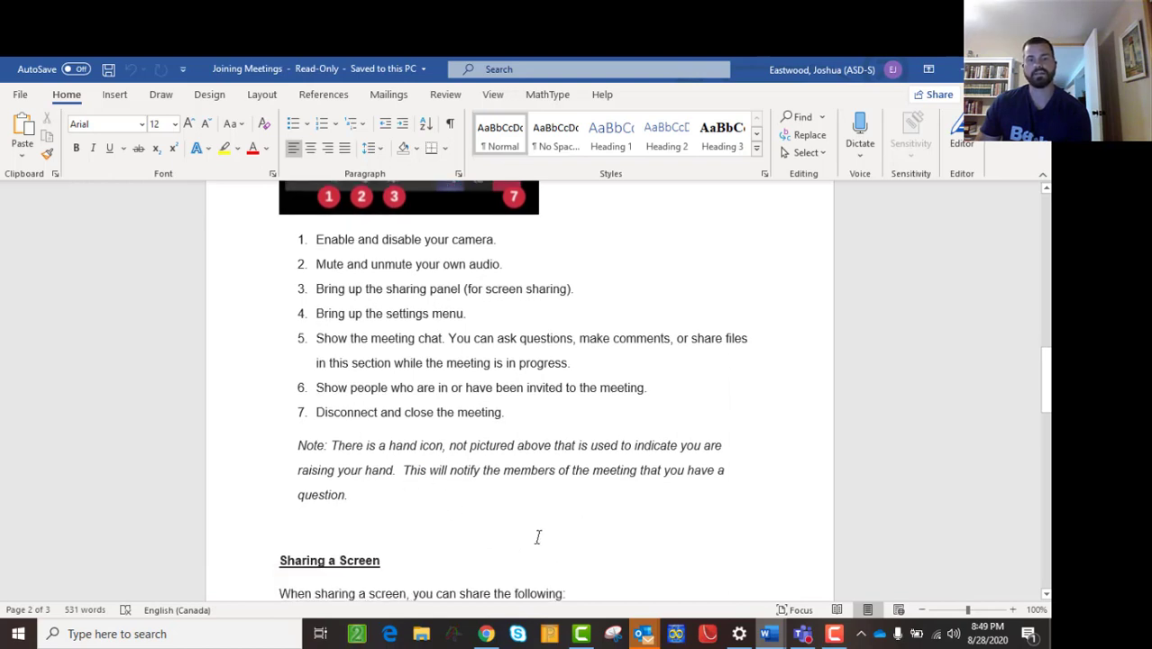
# - Return to the Teams call and reopen the People pane listing the organizer
pyautogui.moveTo(646, 633)
pyautogui.moveTo(802, 634)
pyautogui.click(793, 541)
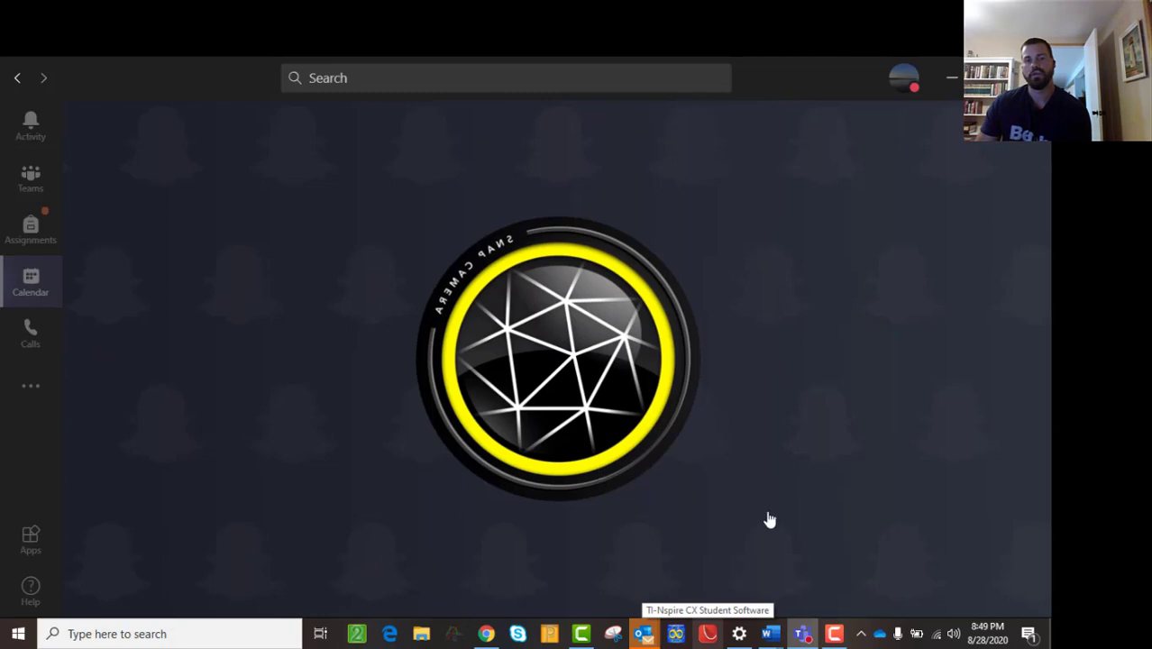
pyautogui.moveTo(756, 494)
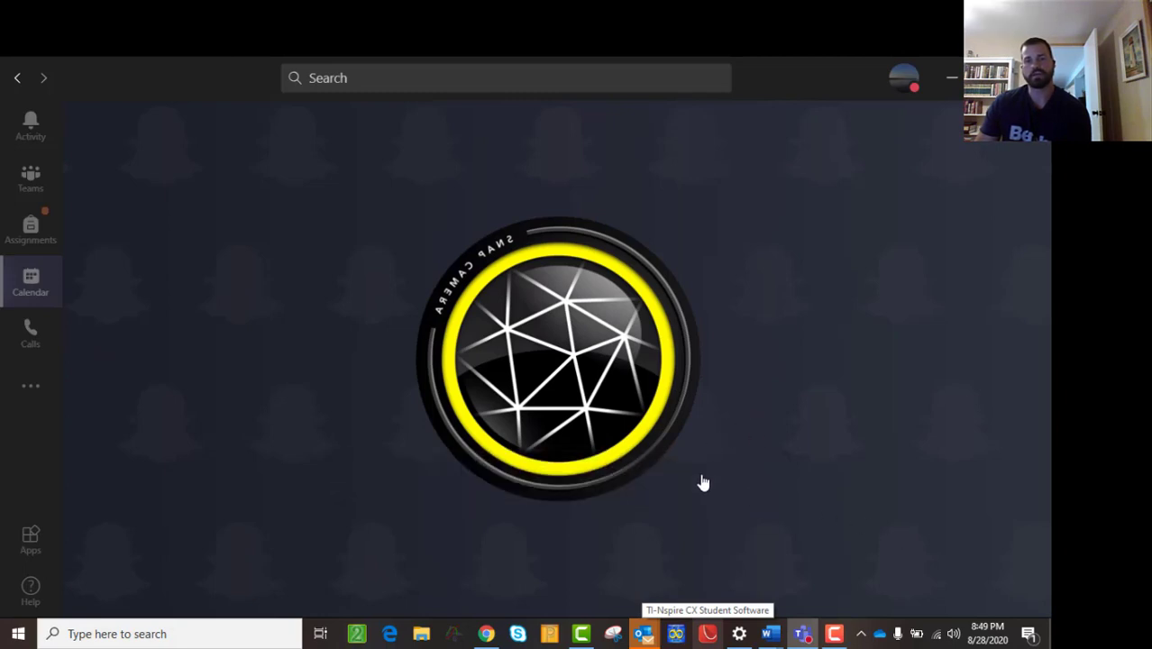
pyautogui.moveTo(741, 451)
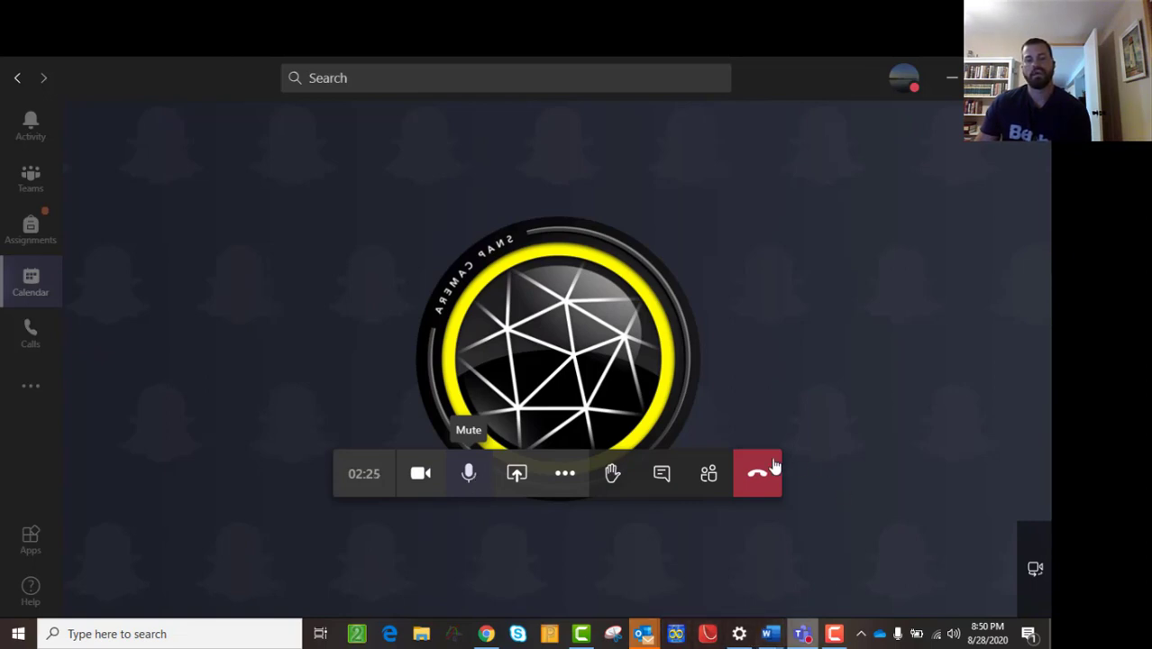
pyautogui.click(707, 480)
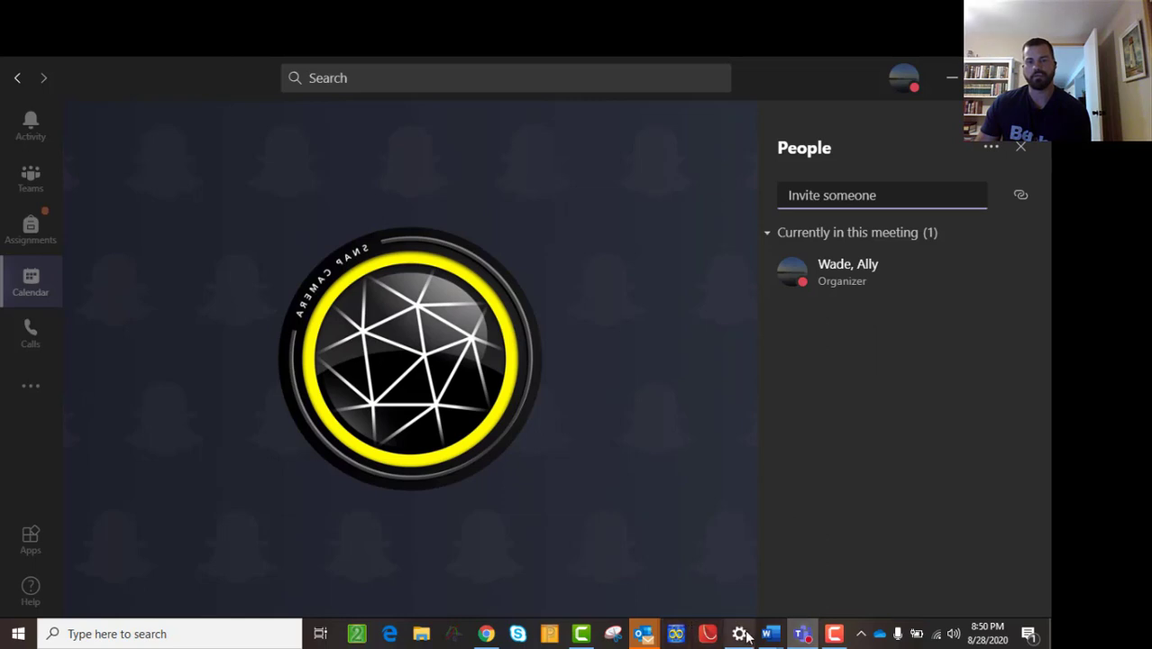
pyautogui.moveTo(473, 451)
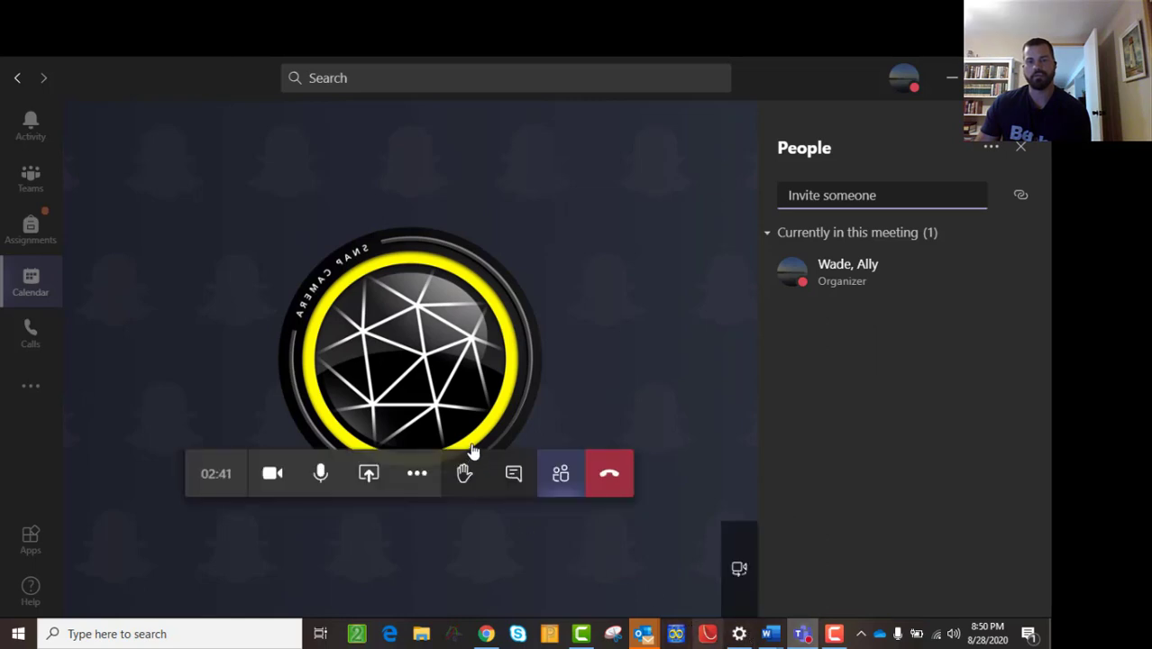
# - Open the meeting's More actions menu, then briefly show and hide the browser window
pyautogui.click(415, 478)
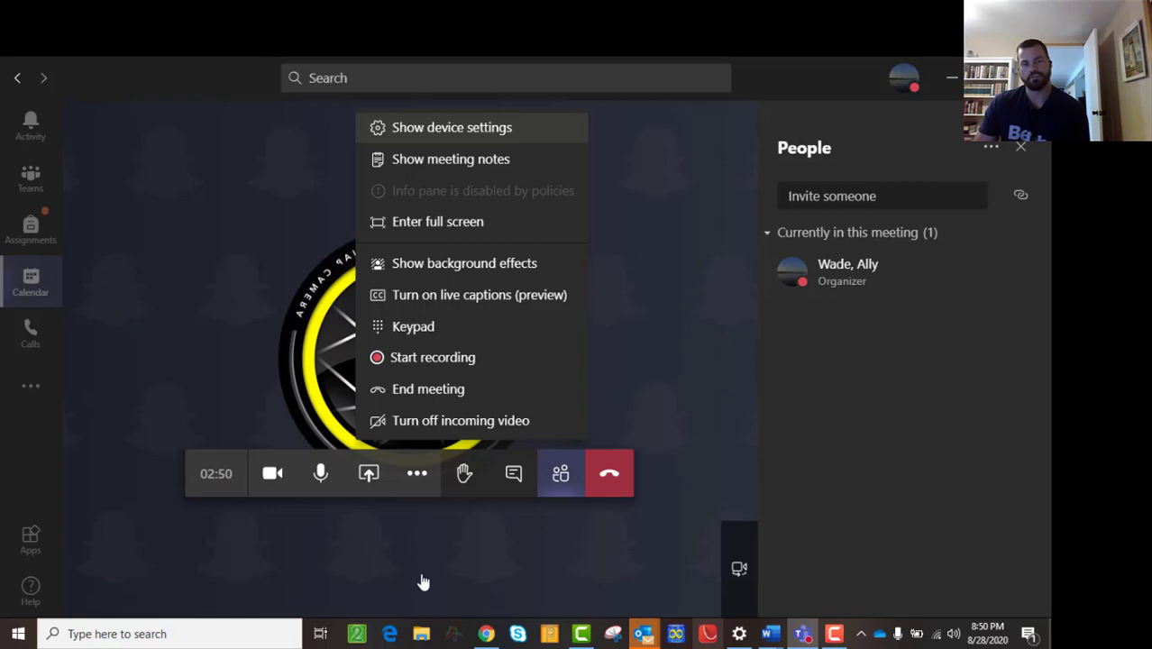
pyautogui.click(486, 633)
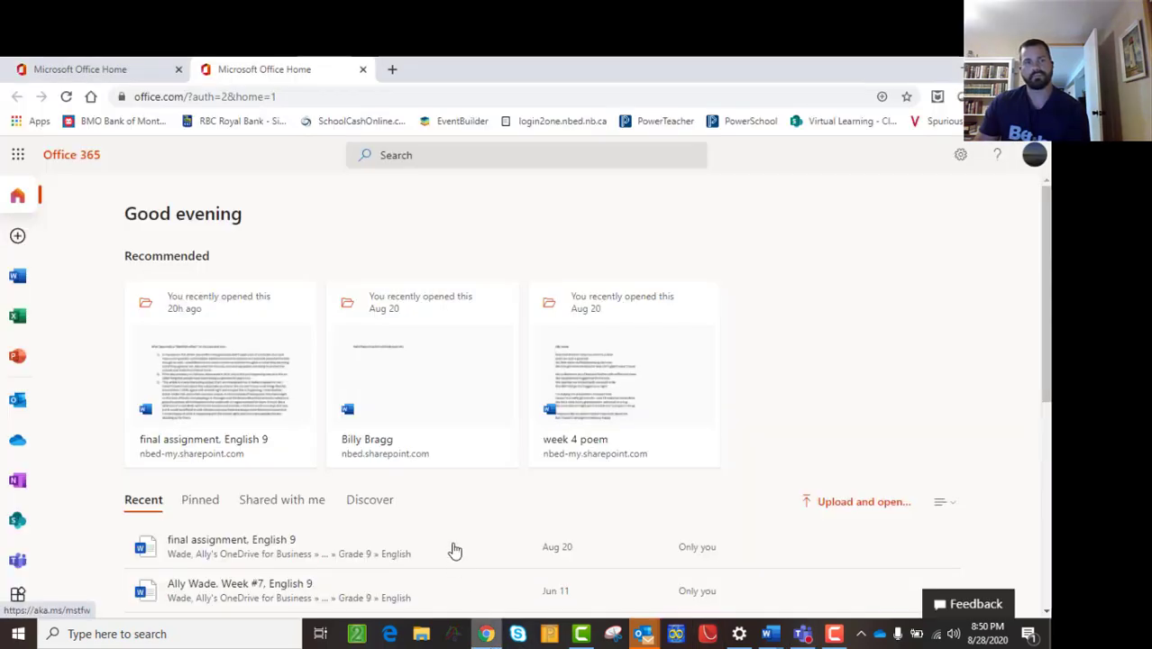
pyautogui.click(486, 634)
# - Scroll through the Joining Meetings document, then return to Teams and bring up sharing options with Ctrl+Shift+E
pyautogui.moveTo(769, 634)
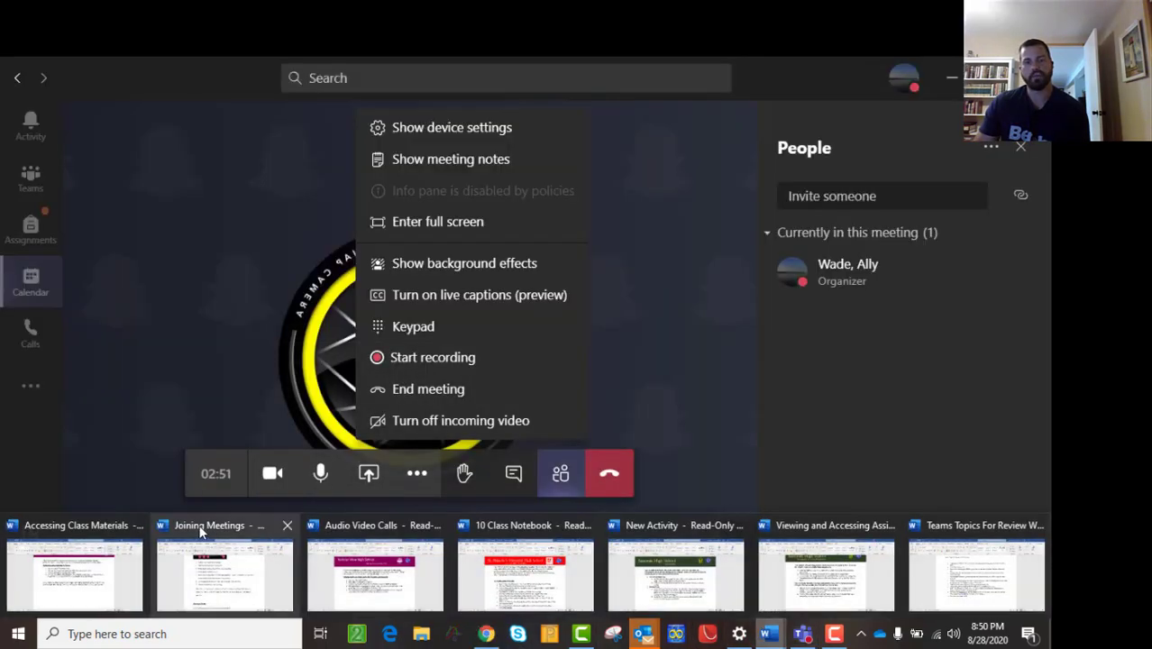
pyautogui.click(204, 532)
pyautogui.scroll(-1, 460, 331)
pyautogui.scroll(-5, 461, 331)
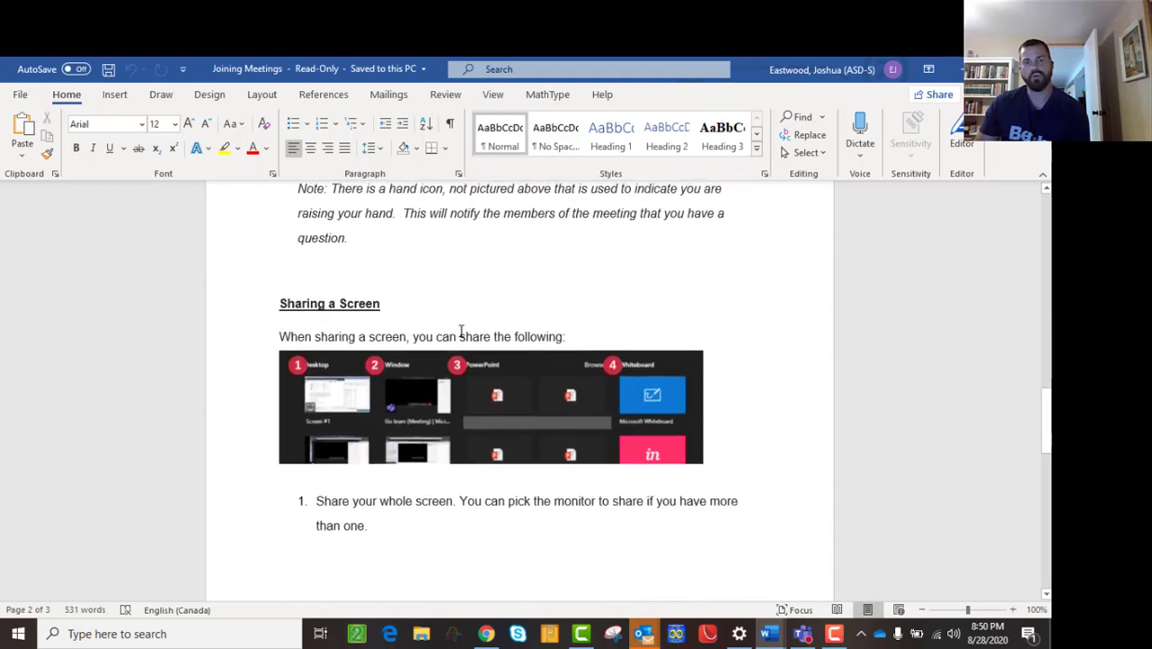
pyautogui.scroll(-1, 487, 348)
pyautogui.scroll(1, 487, 349)
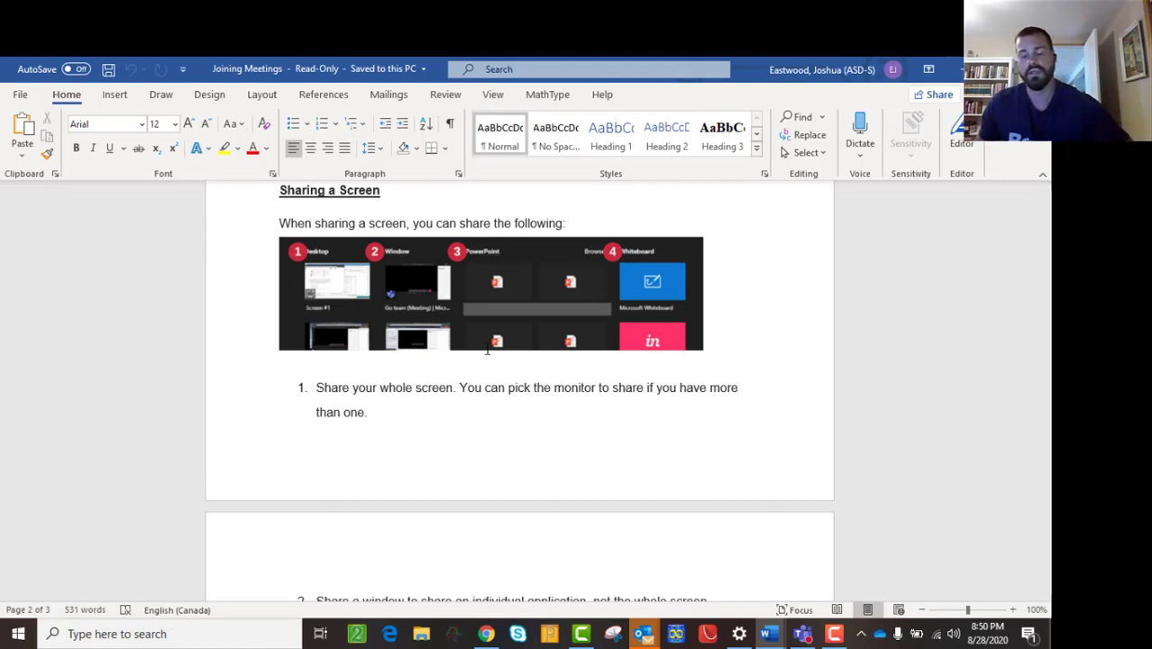
pyautogui.click(803, 635)
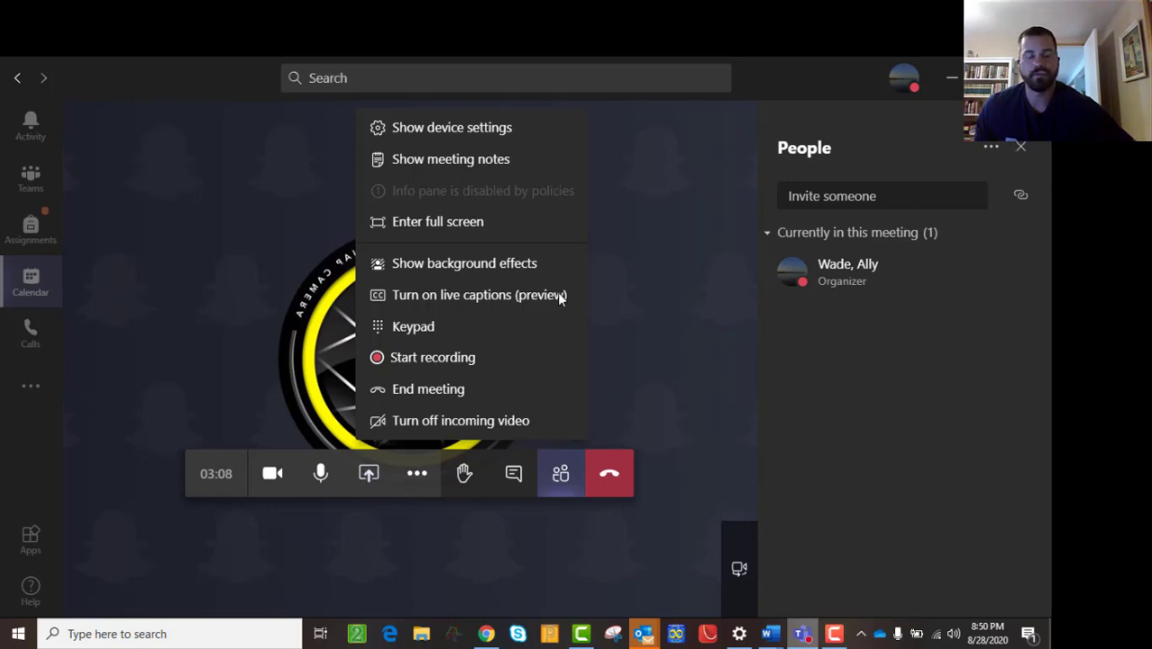
pyautogui.hotkey('ctrl', 'shift', 'e')
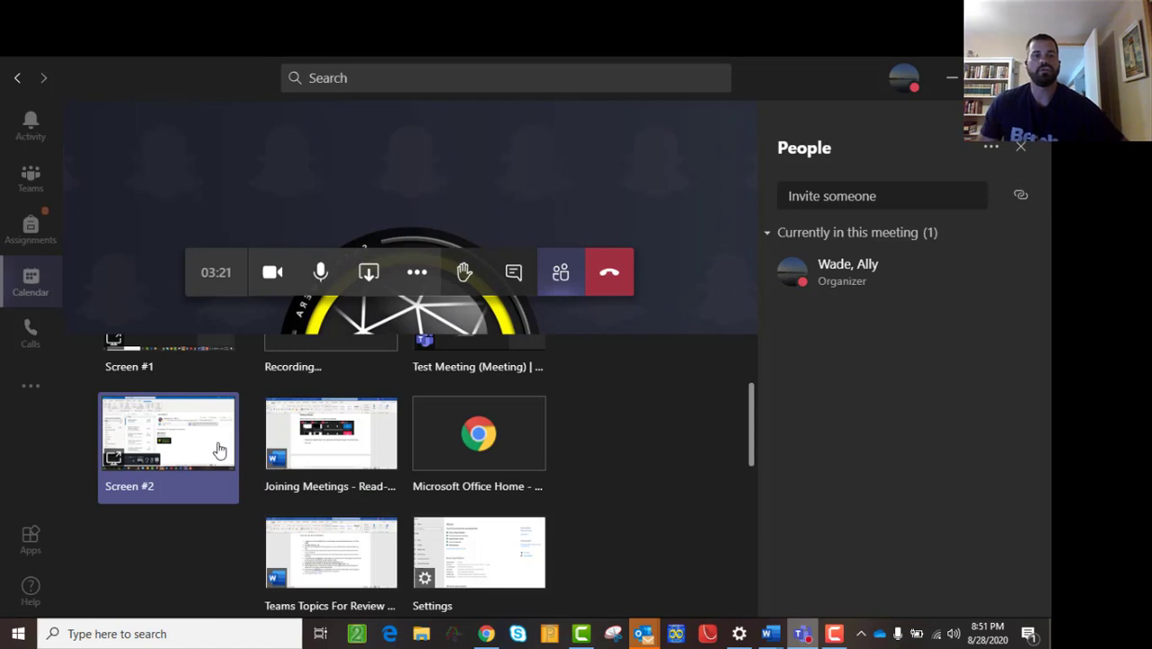
pyautogui.scroll(3, 218, 450)
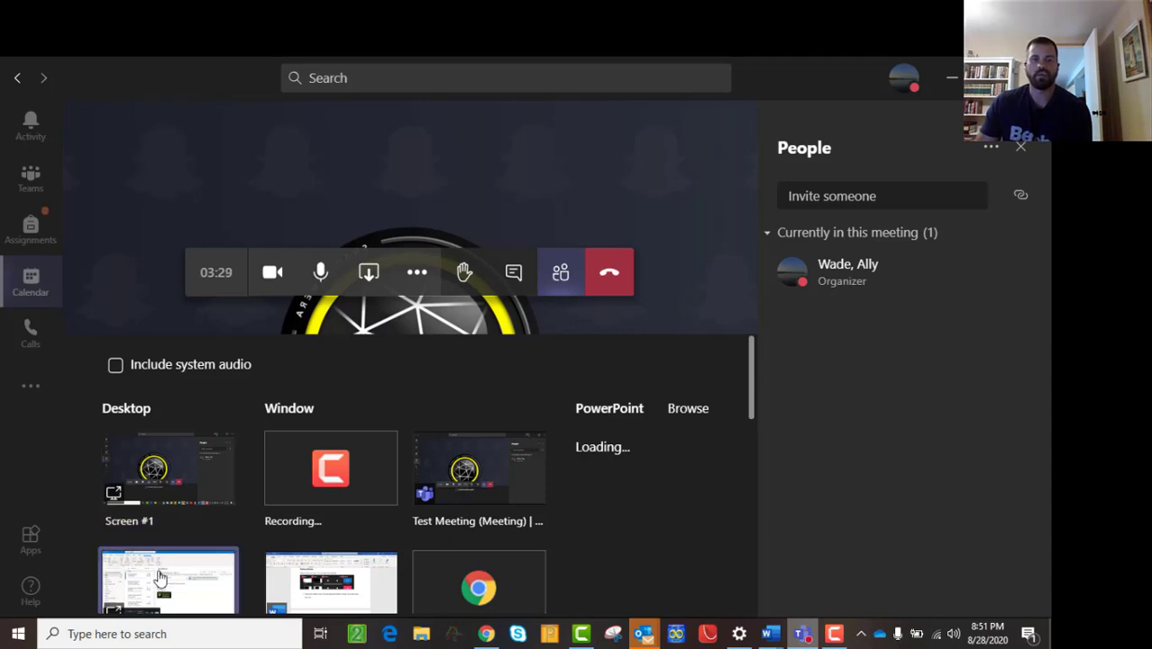
pyautogui.scroll(-1, 159, 577)
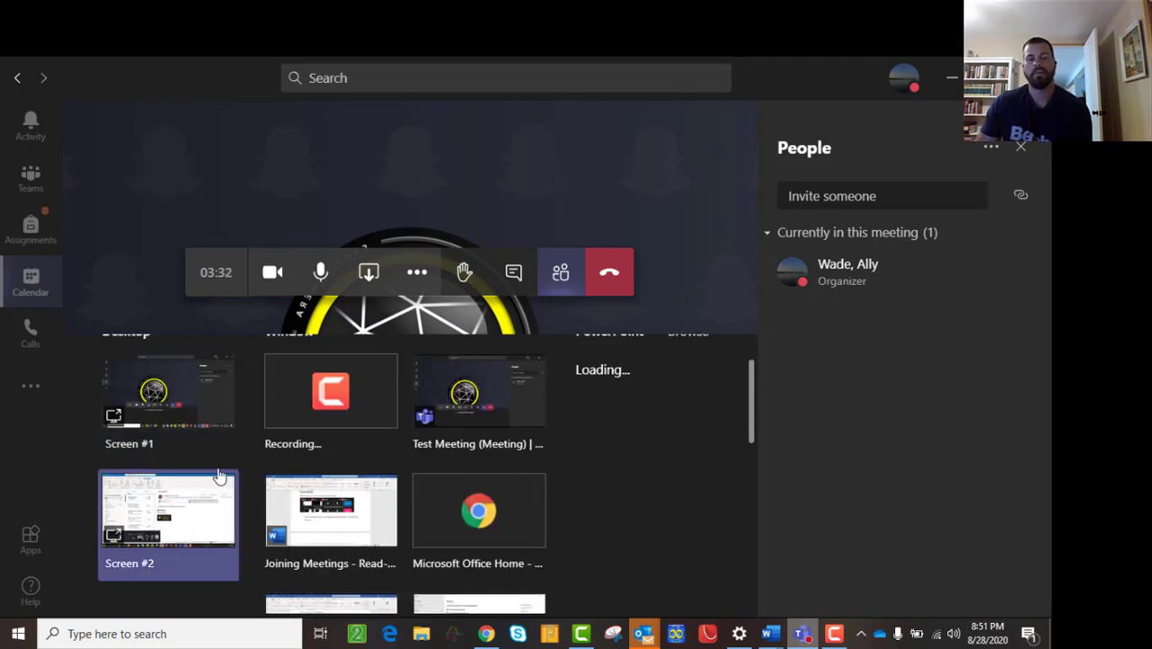
pyautogui.scroll(1, 421, 461)
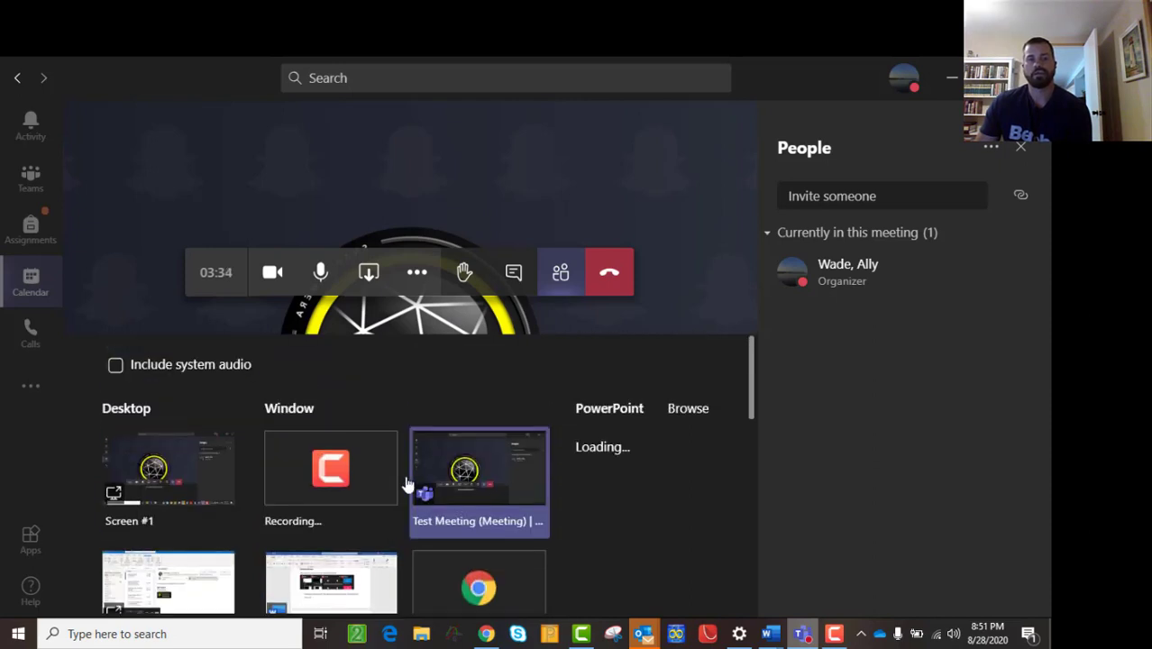
pyautogui.scroll(-2, 404, 483)
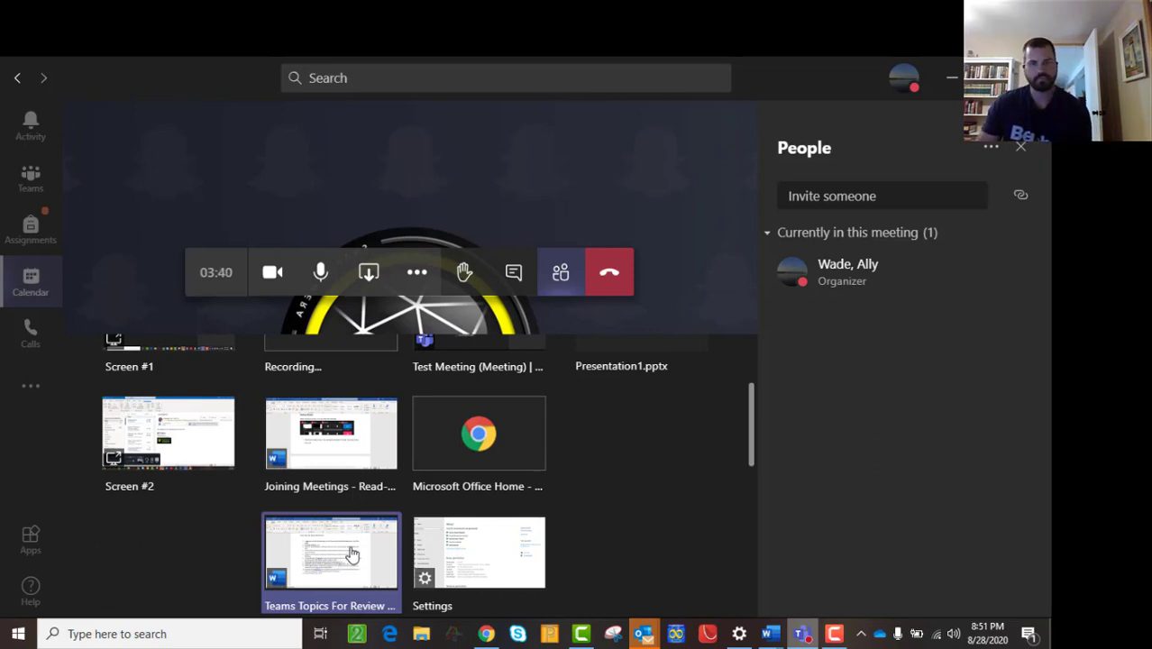
pyautogui.scroll(2, 509, 486)
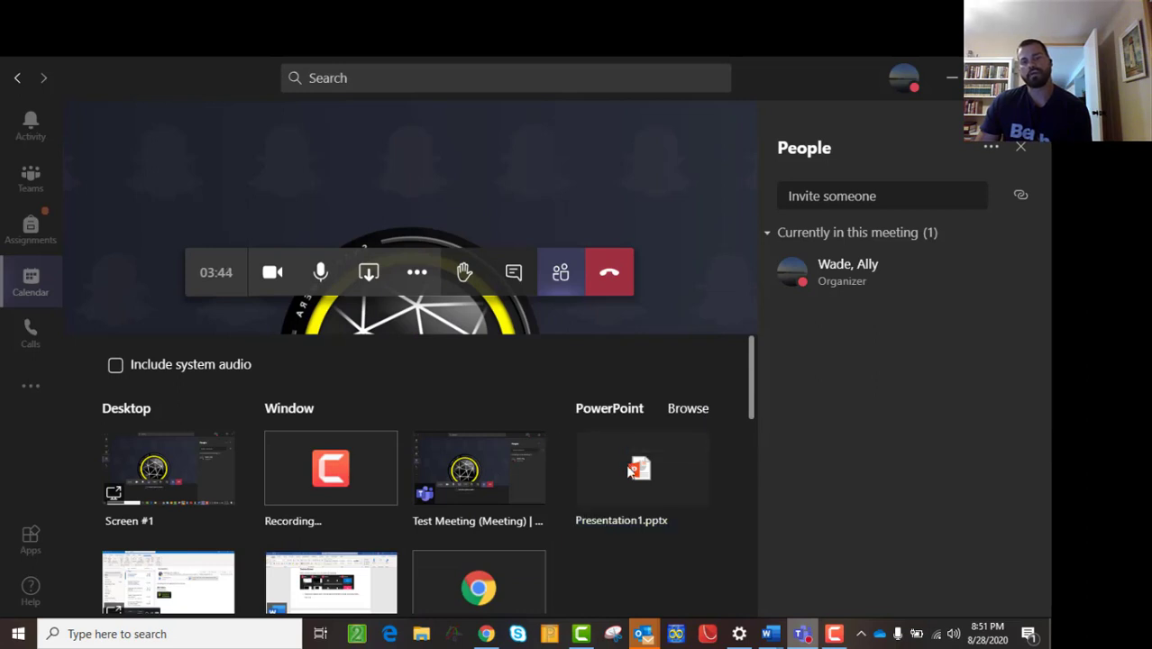
pyautogui.scroll(-2, 669, 505)
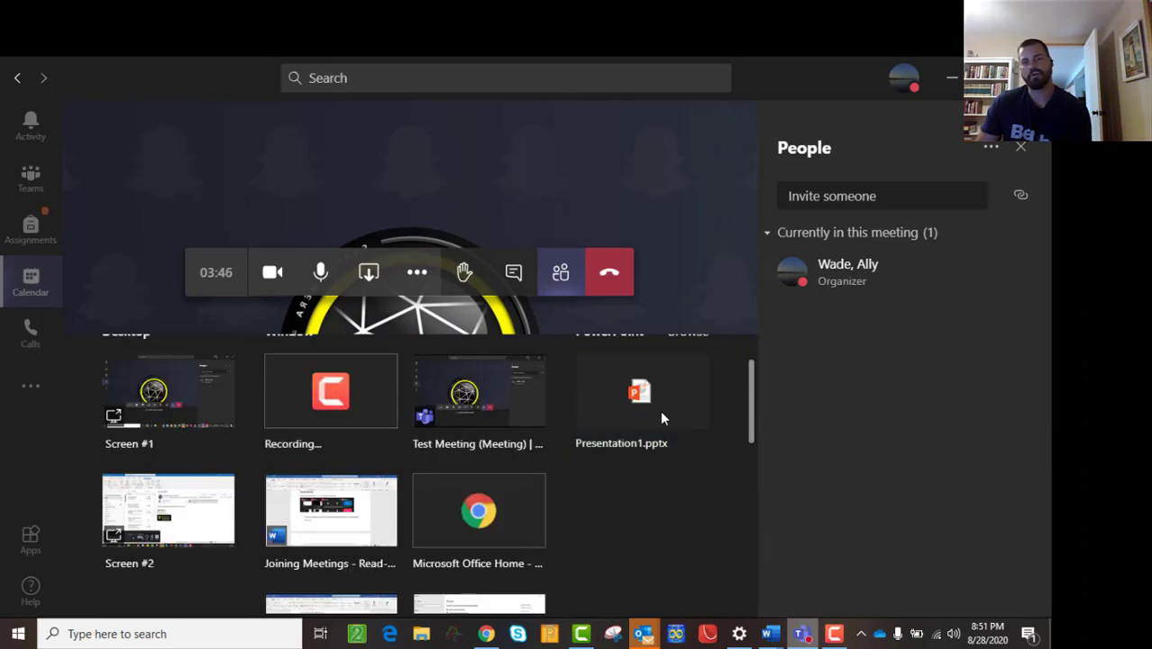
pyautogui.scroll(2, 622, 396)
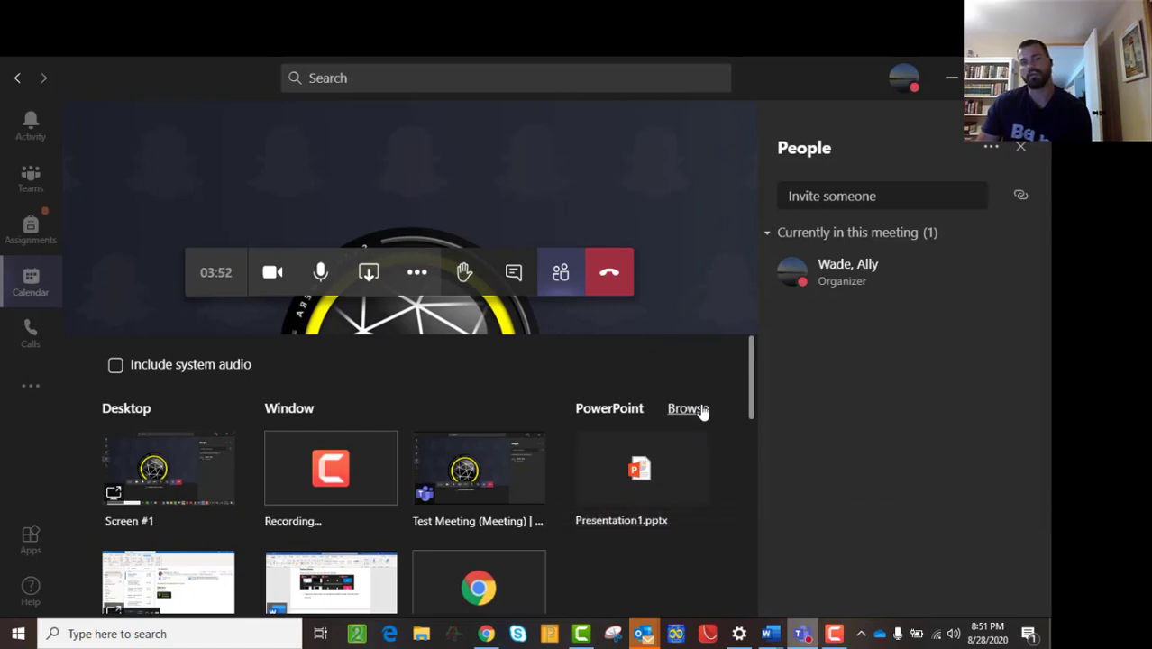
pyautogui.hscroll(1, 709, 405)
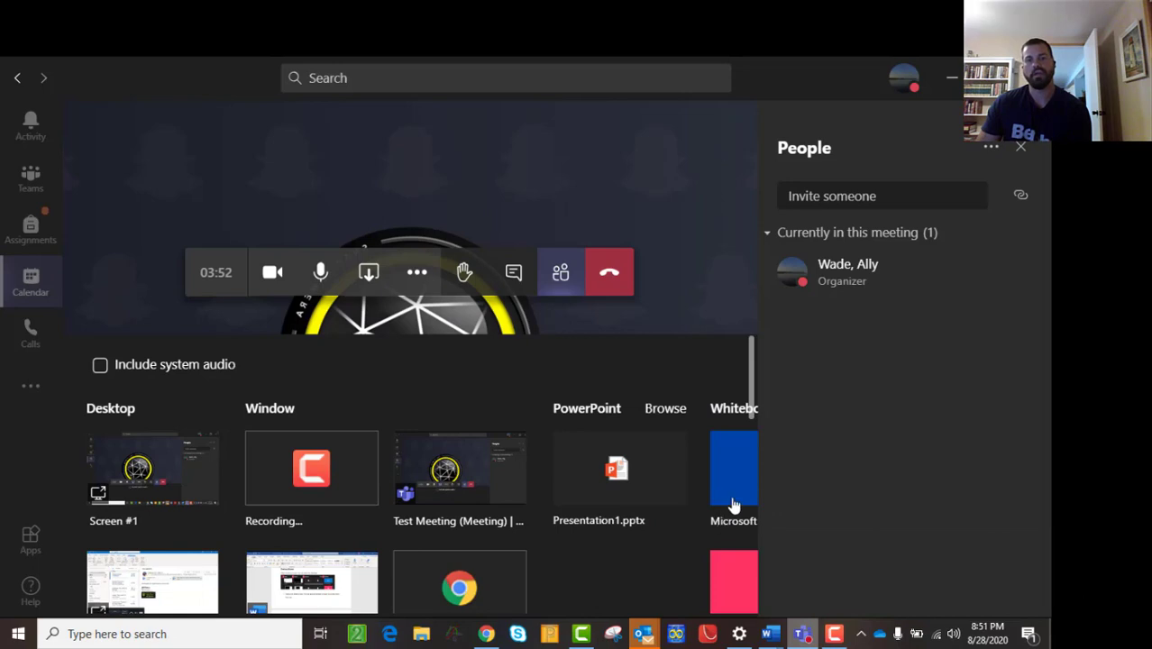
pyautogui.hscroll(3, 732, 496)
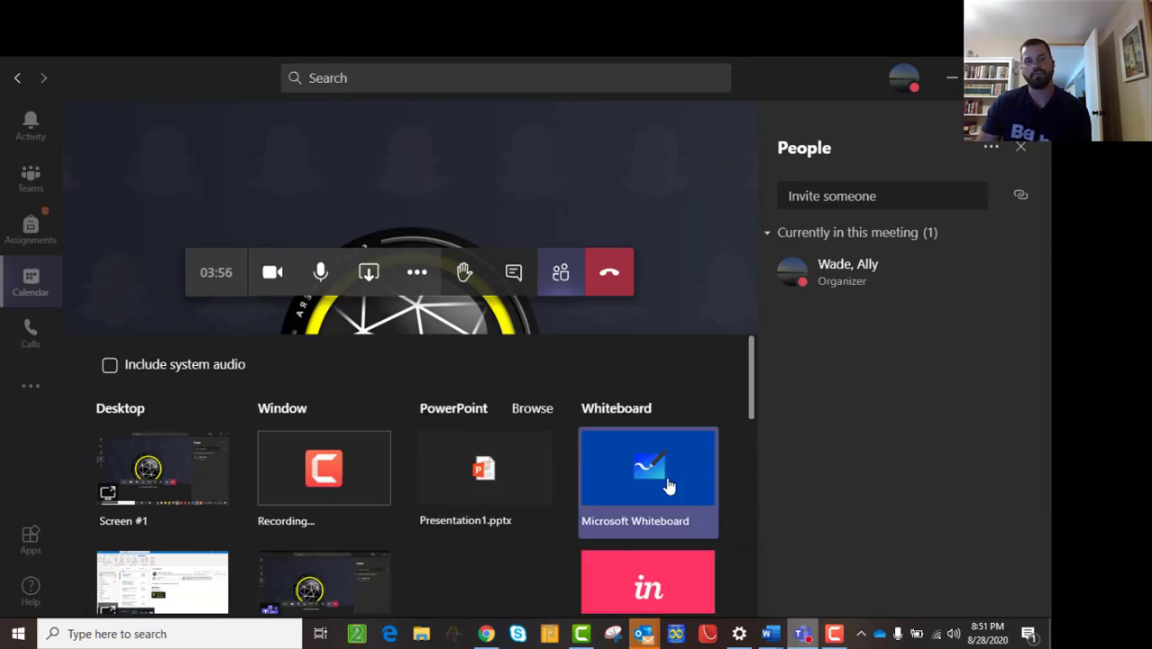
pyautogui.scroll(-3, 645, 530)
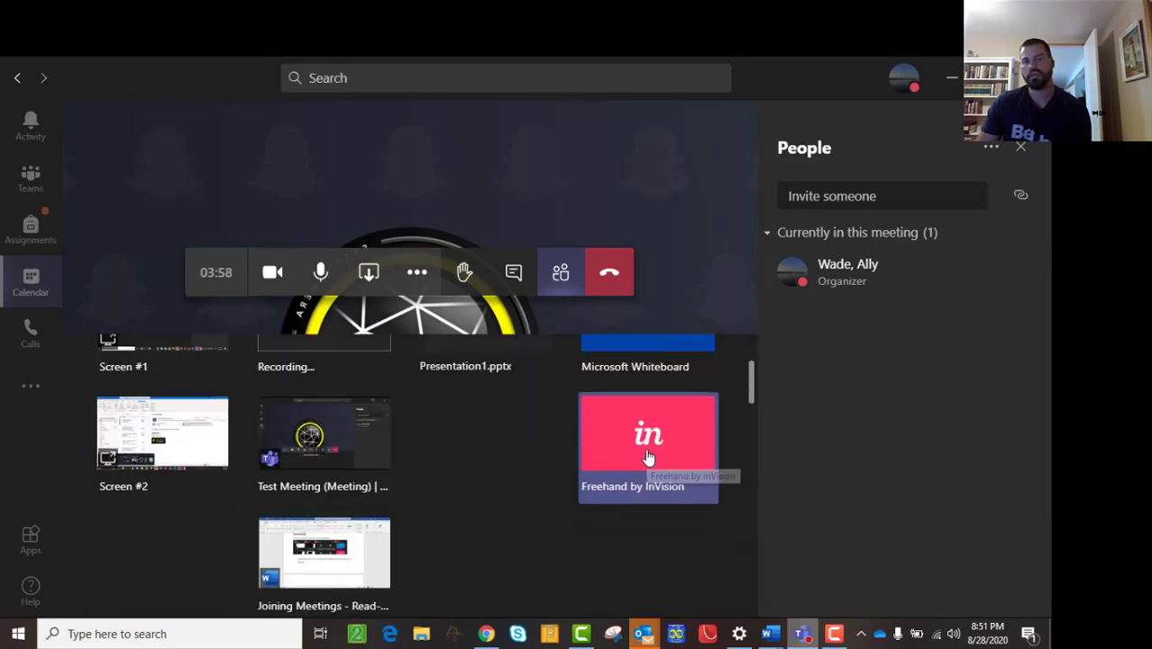
pyautogui.scroll(2, 647, 433)
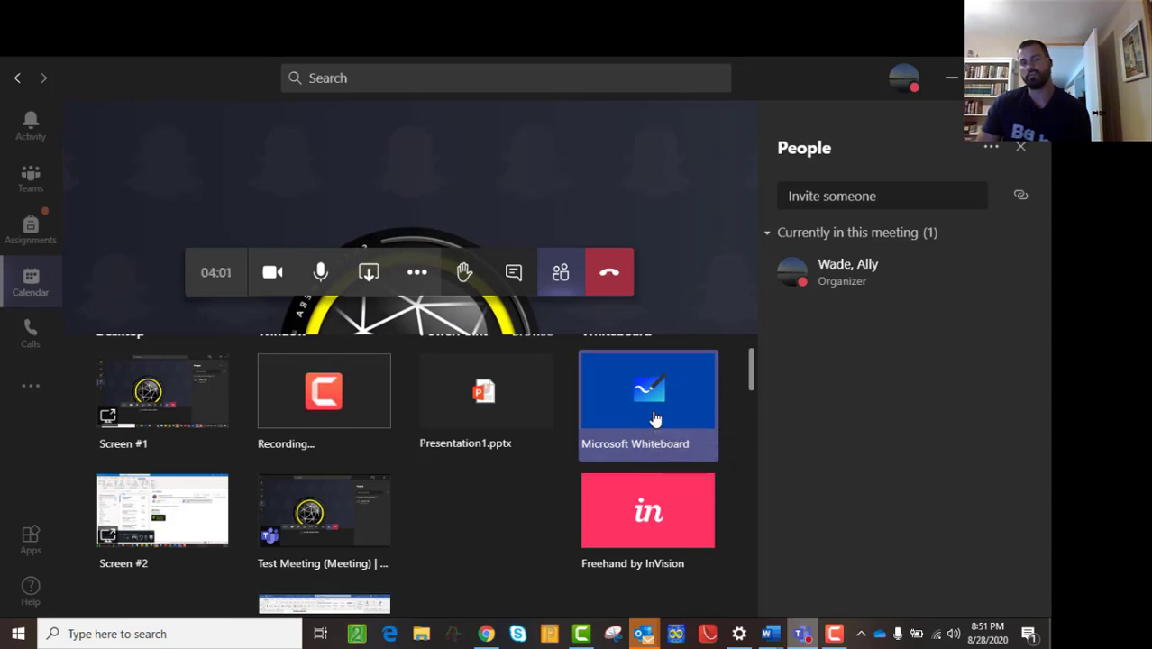
pyautogui.click(655, 419)
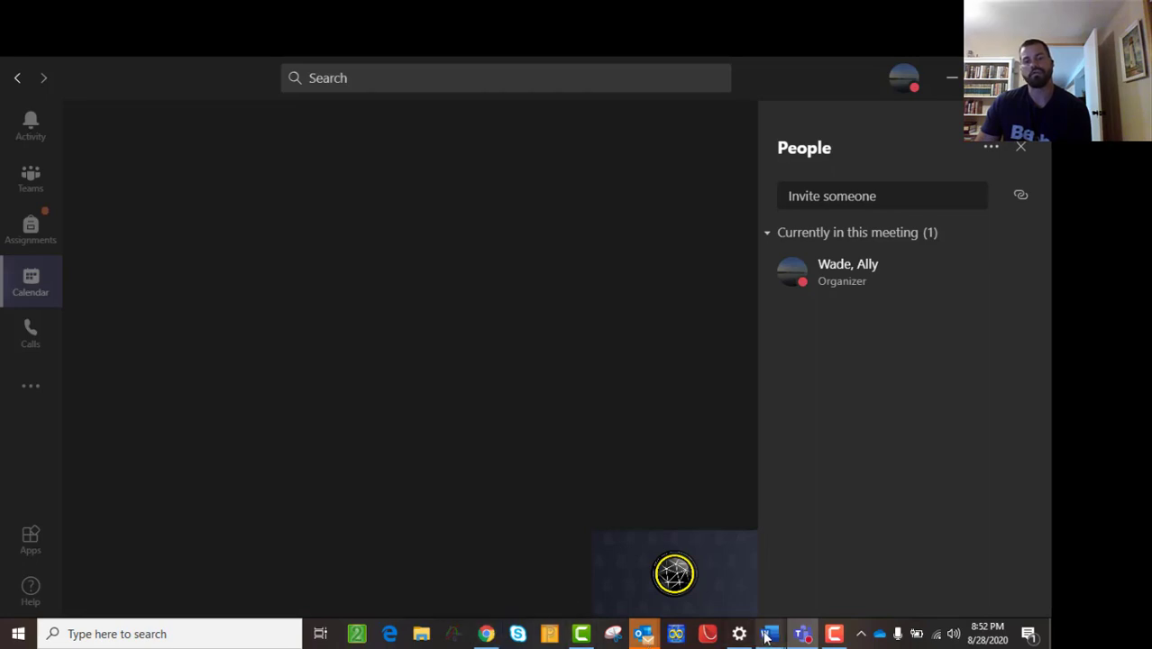
# - Scroll the Joining Meetings document down to The Settings Menu section, then return to the Teams call
pyautogui.moveTo(771, 633)
pyautogui.click(167, 578)
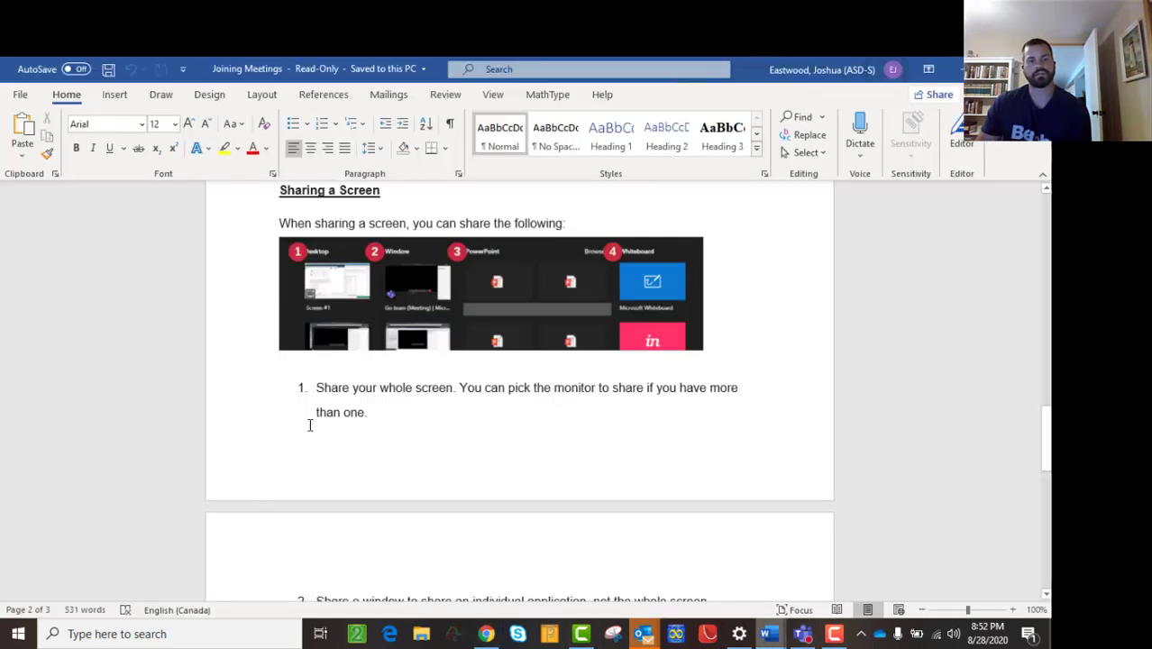
pyautogui.scroll(-1, 379, 437)
pyautogui.scroll(-5, 502, 363)
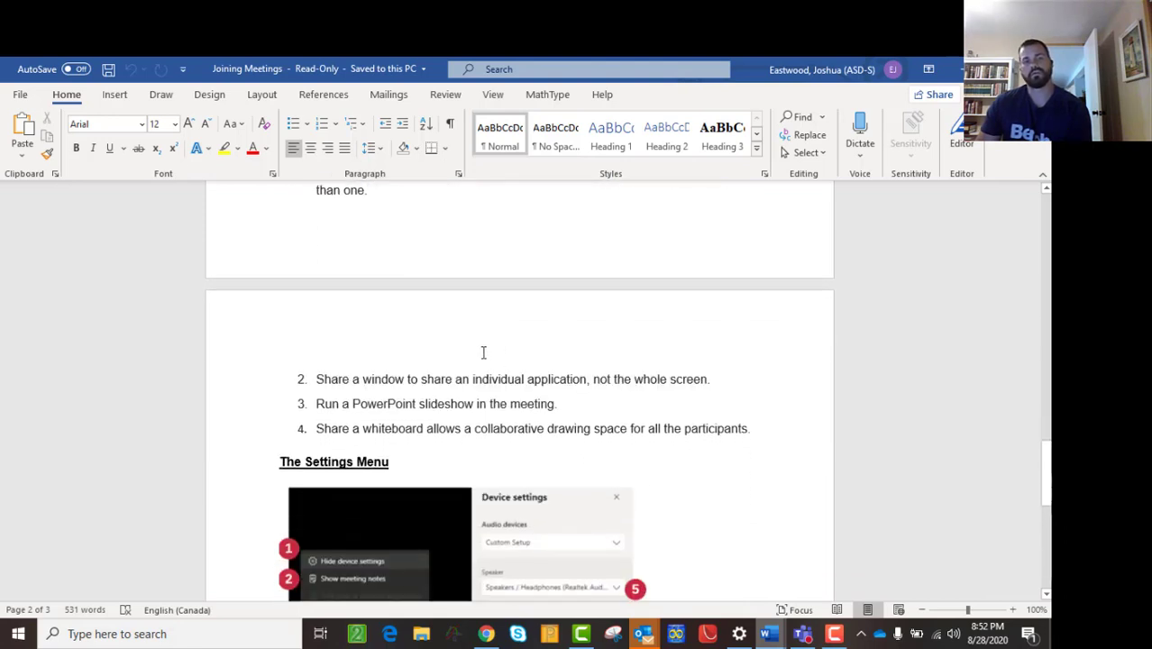
pyautogui.scroll(-1, 483, 352)
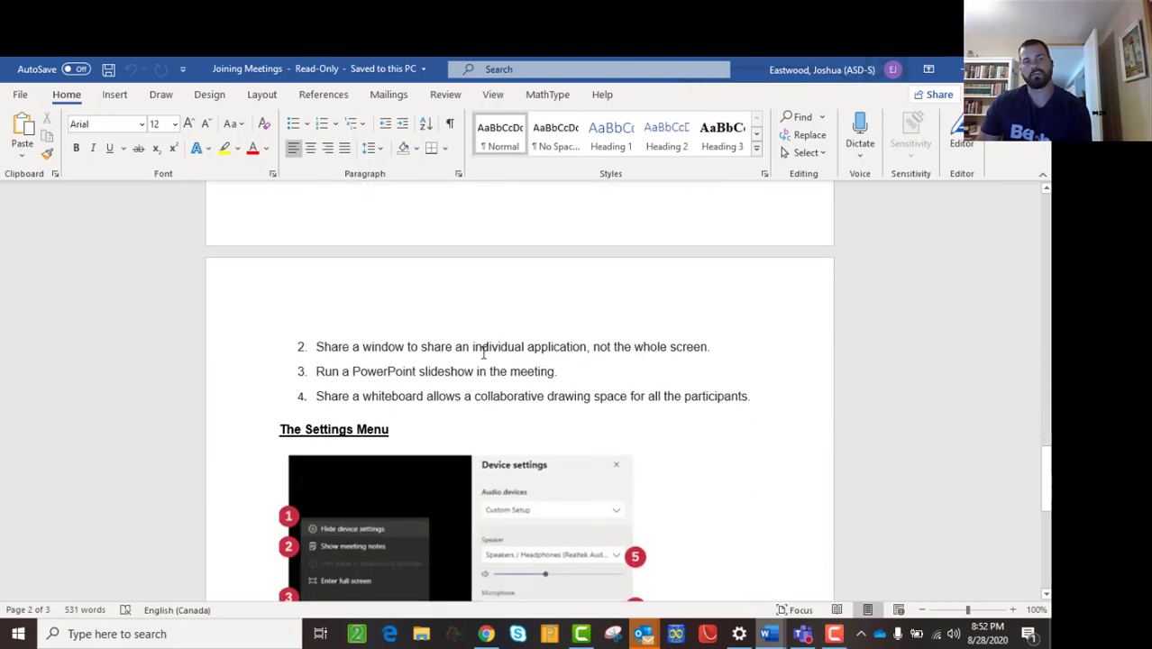
pyautogui.click(805, 635)
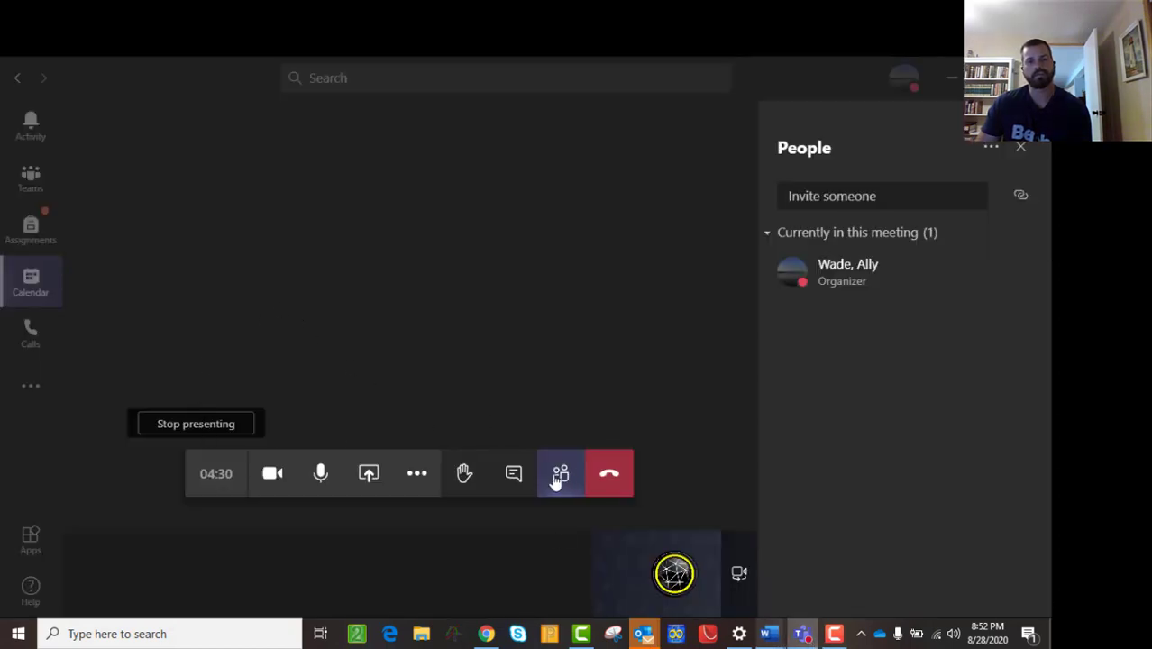
# - Stop presenting, then bring Word's Joining Meetings document back to the front
pyautogui.click(189, 430)
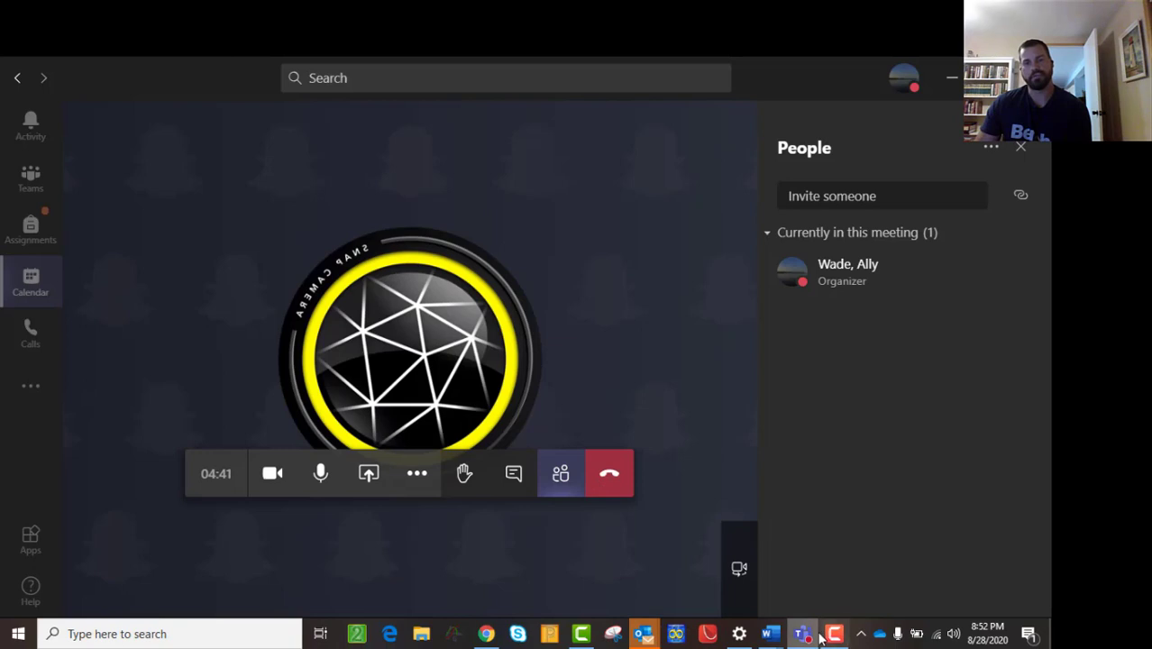
pyautogui.click(769, 634)
pyautogui.click(195, 575)
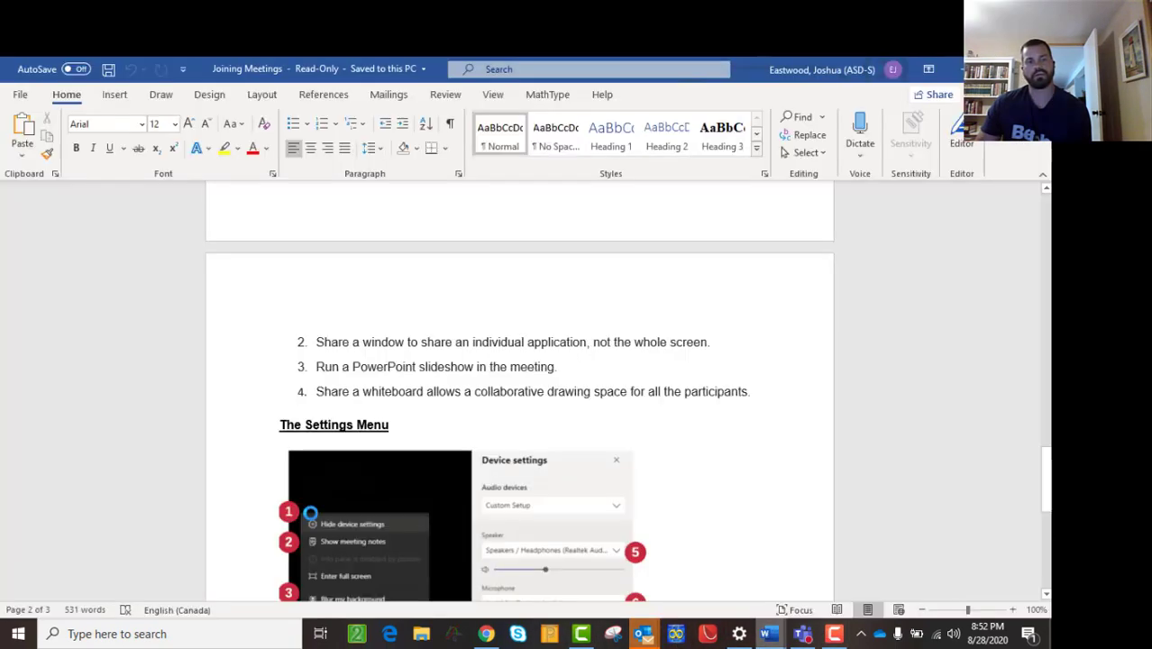
# - Scroll to the device settings screenshot in Word, then switch back to the Teams meeting
pyautogui.scroll(-3, 331, 461)
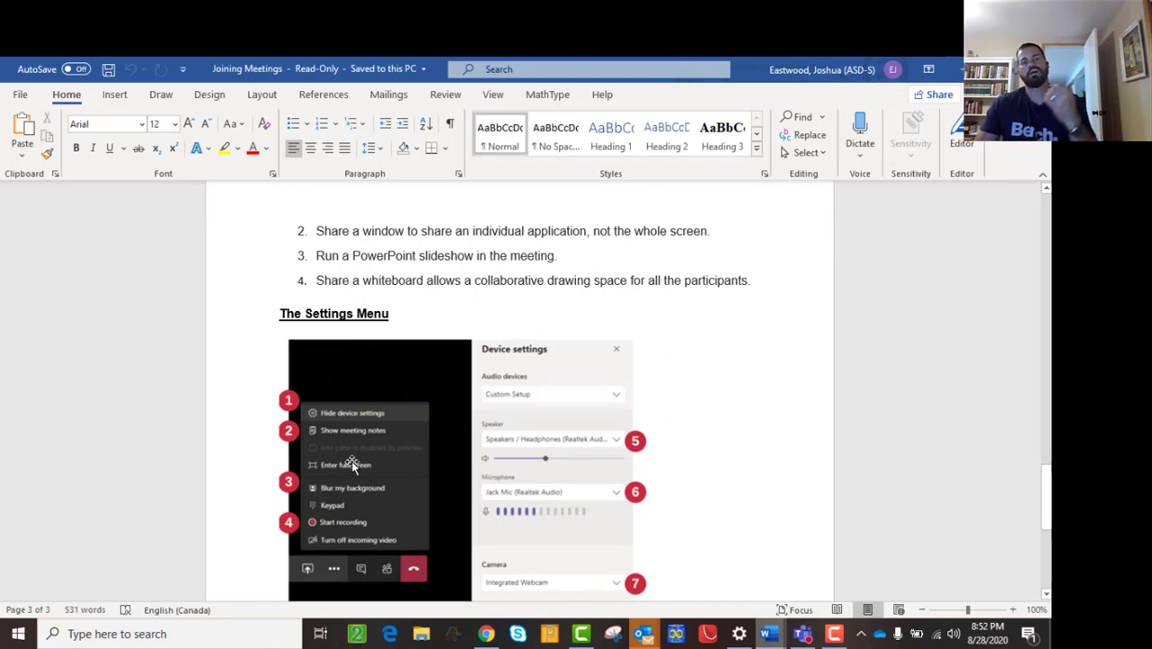
pyautogui.click(799, 637)
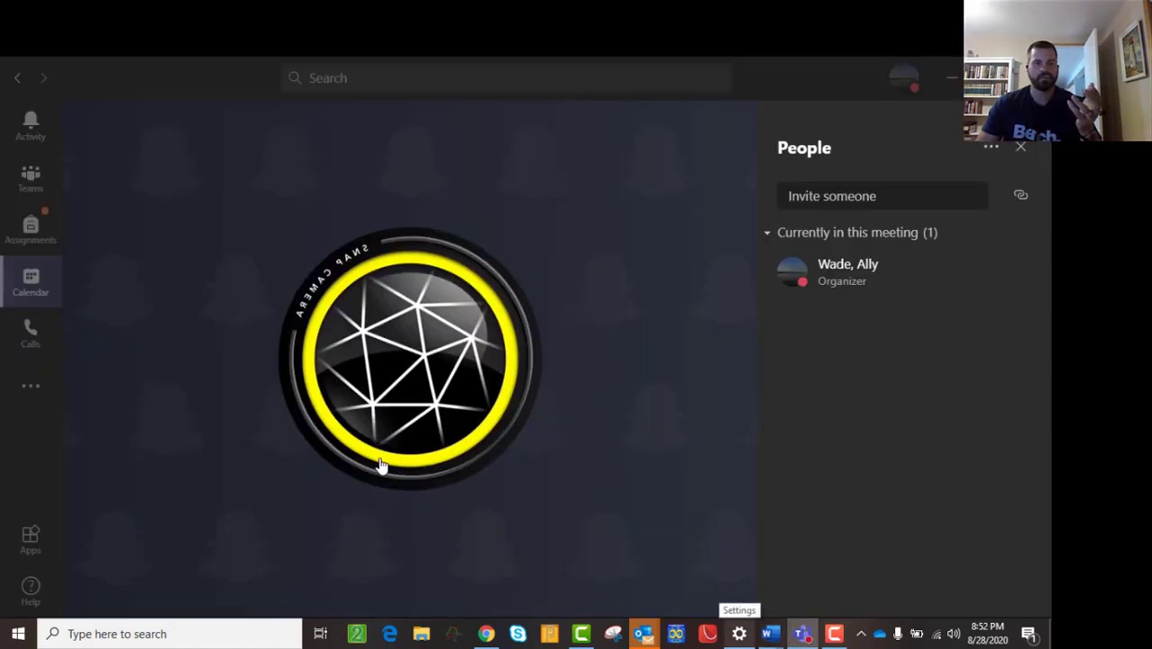
# - Open the share tray and browse its desktop, window, PowerPoint and whiteboard options, then Alt+Tab to Word
pyautogui.moveTo(389, 476)
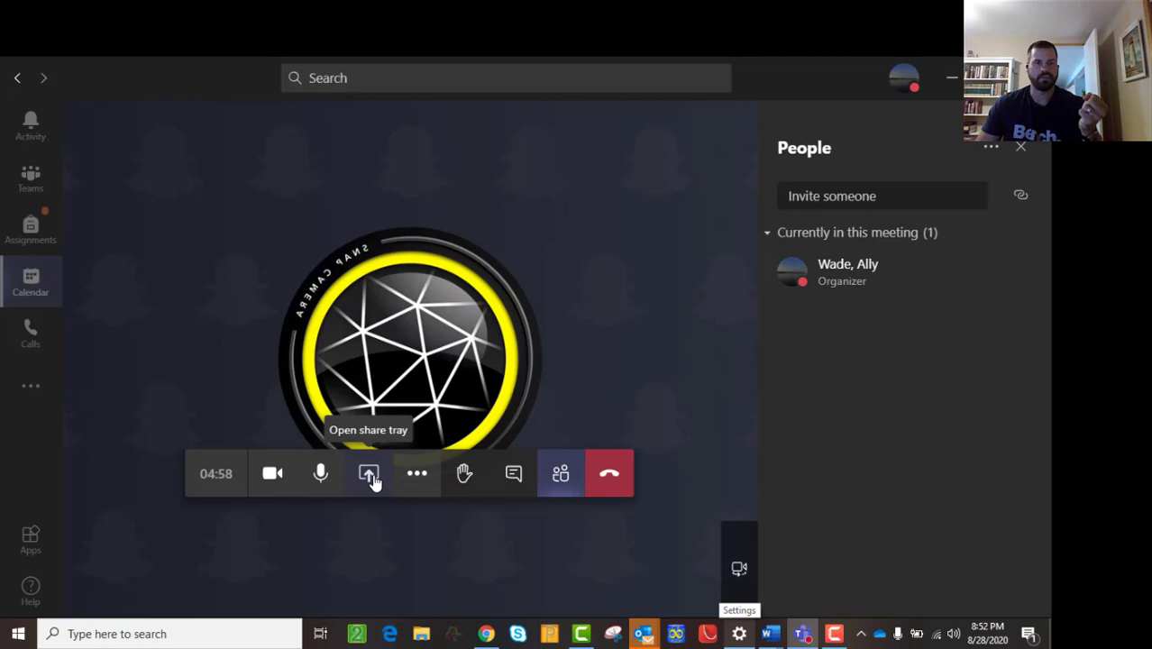
pyautogui.click(374, 482)
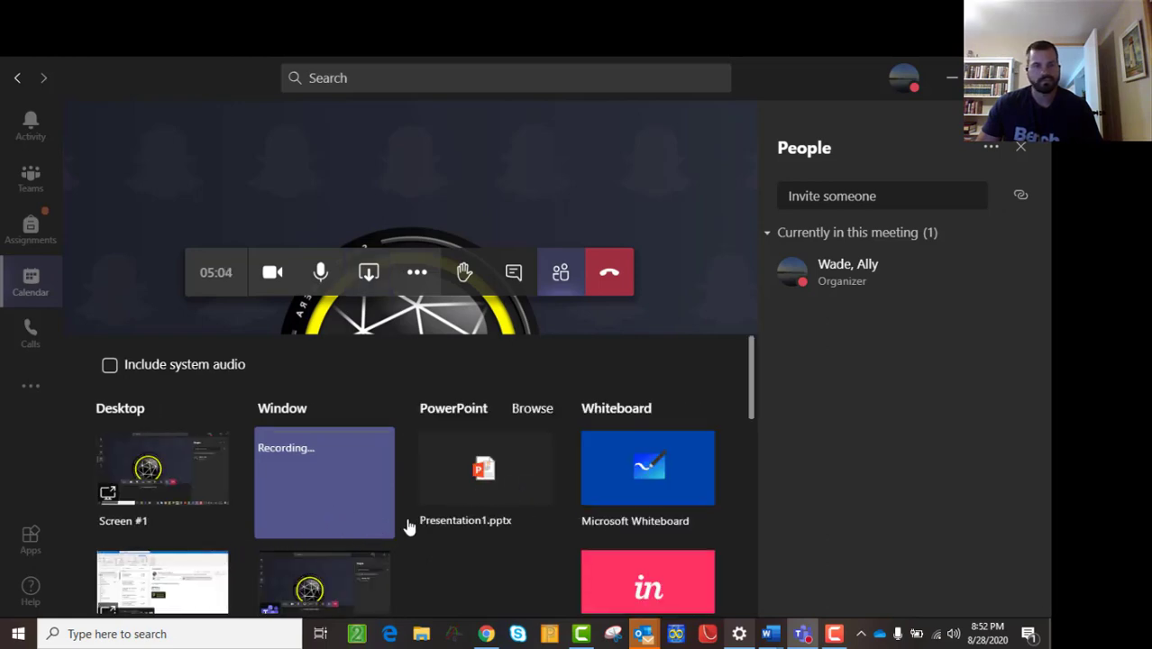
pyautogui.scroll(-3, 347, 505)
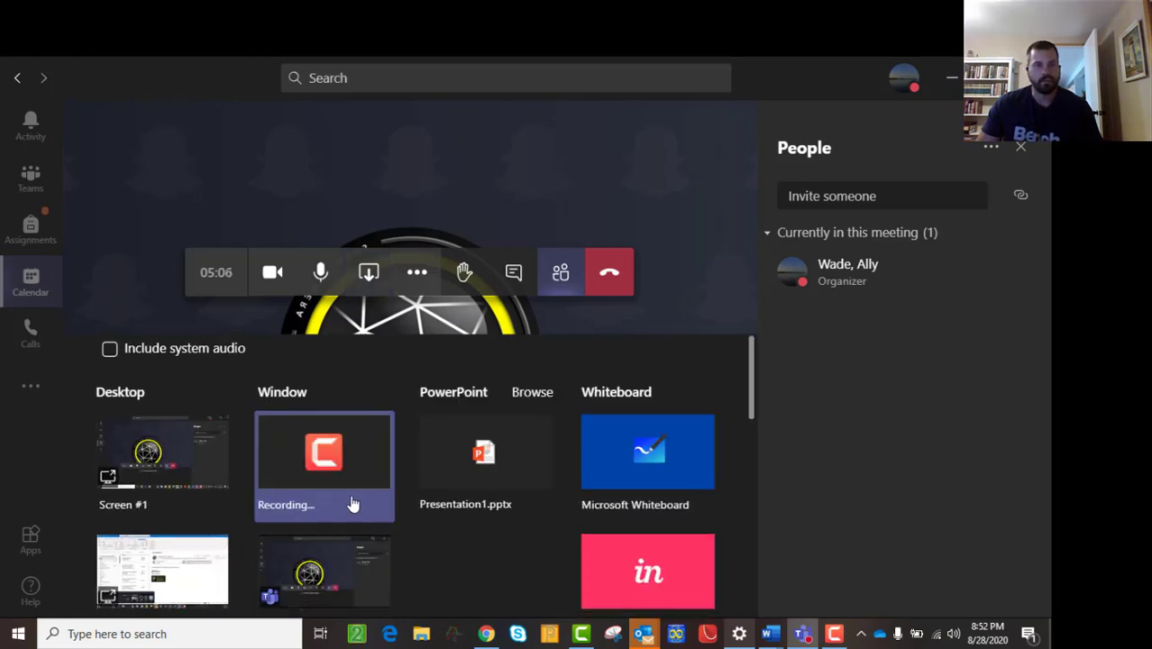
pyautogui.scroll(-6, 356, 509)
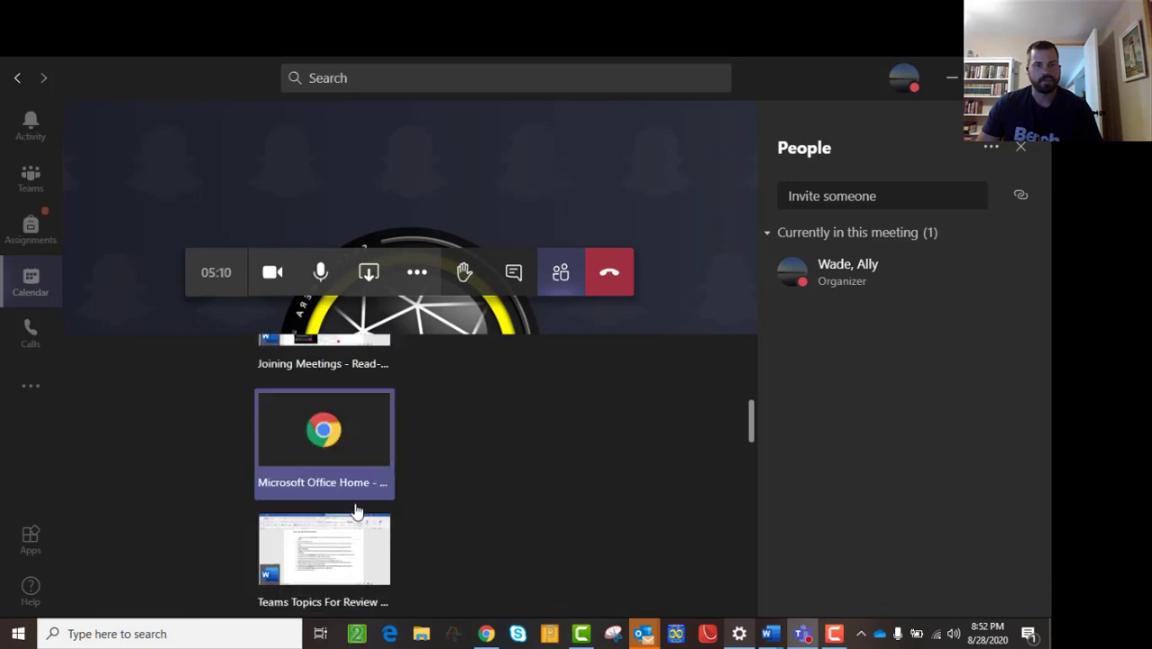
pyautogui.scroll(-1, 317, 437)
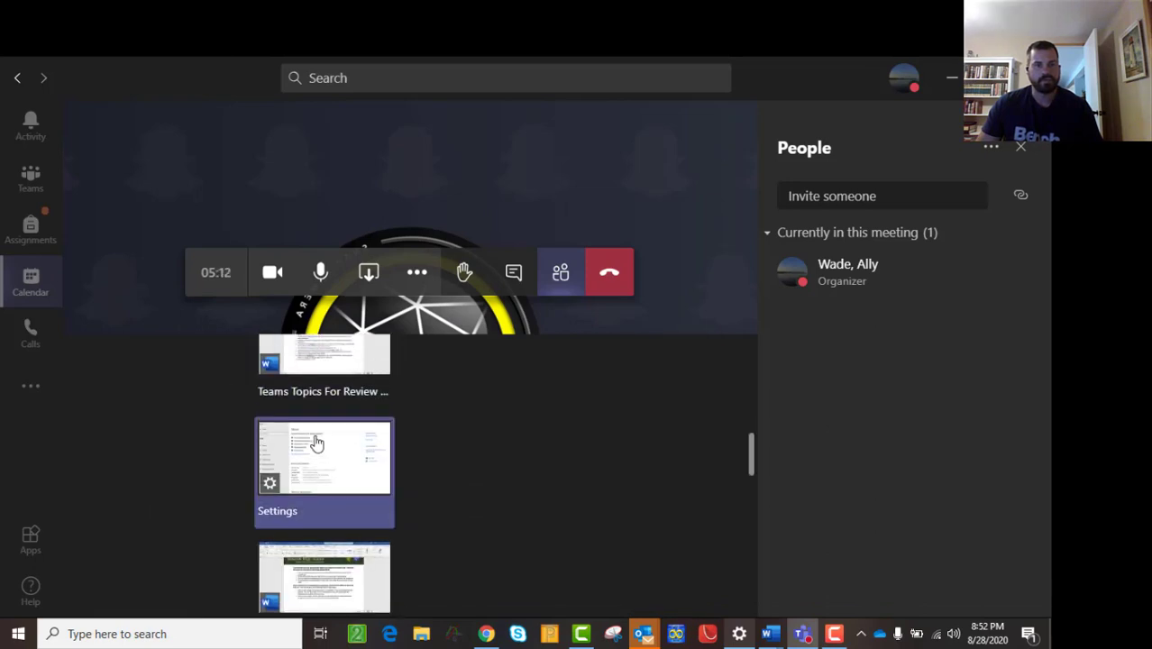
pyautogui.scroll(1, 320, 398)
pyautogui.scroll(1, 320, 398)
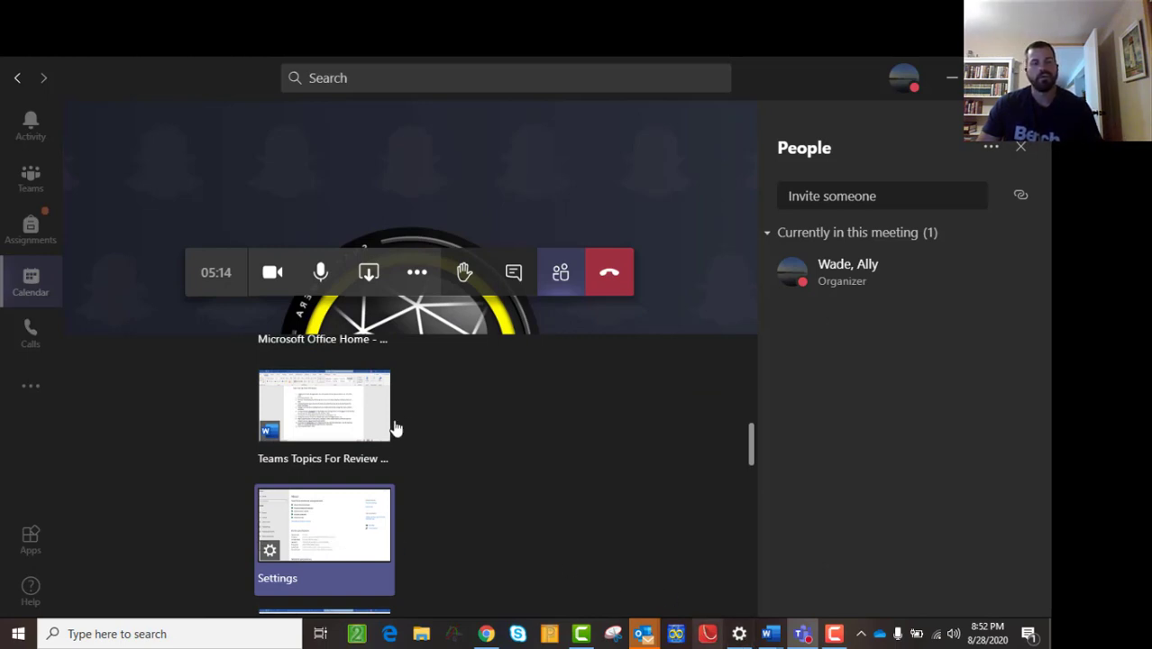
pyautogui.hotkey('alt', 'Tab')
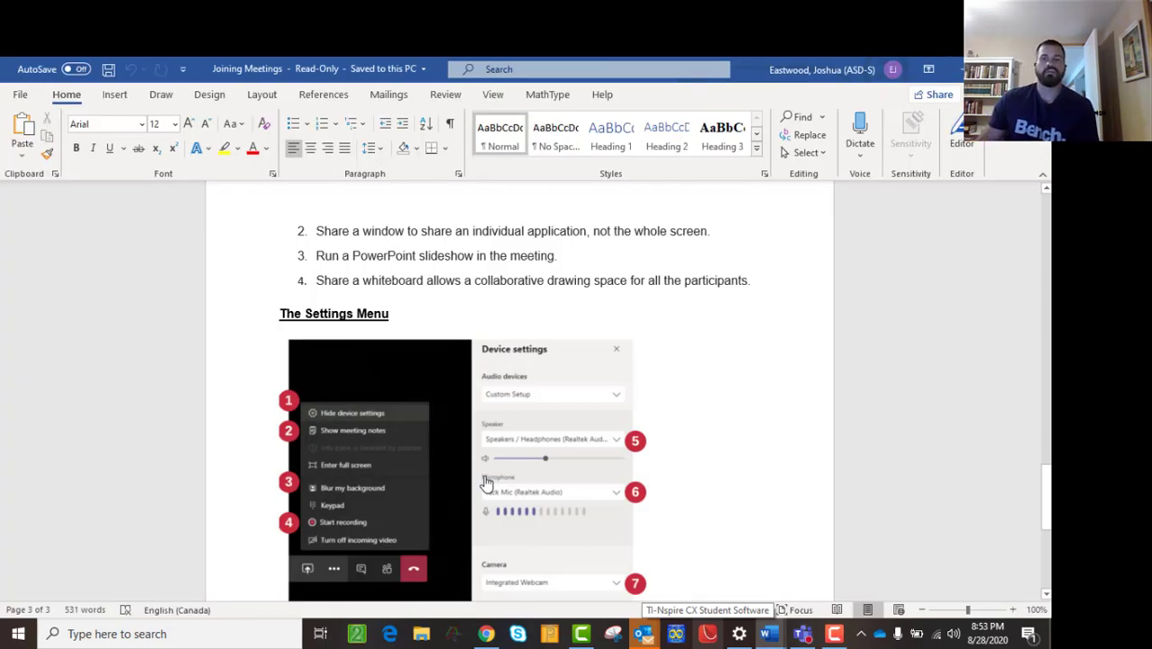
# - View the PC's About page in Settings, then reopen the Teams call's share choices
pyautogui.hotkey('alt', 'Tab')
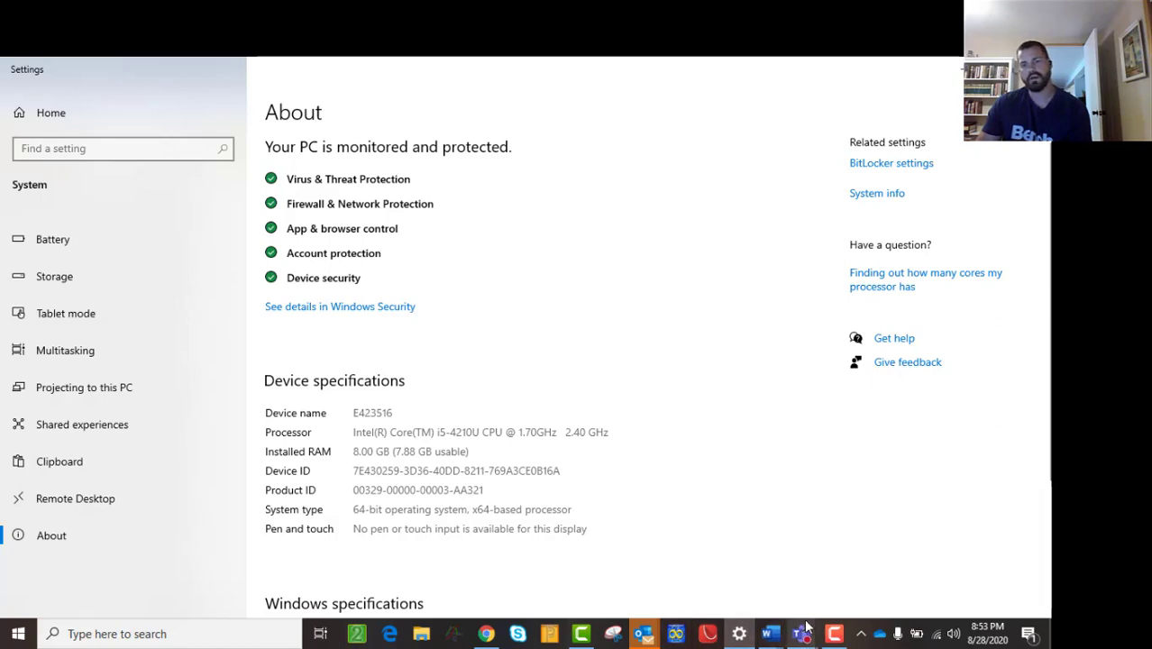
pyautogui.moveTo(801, 640)
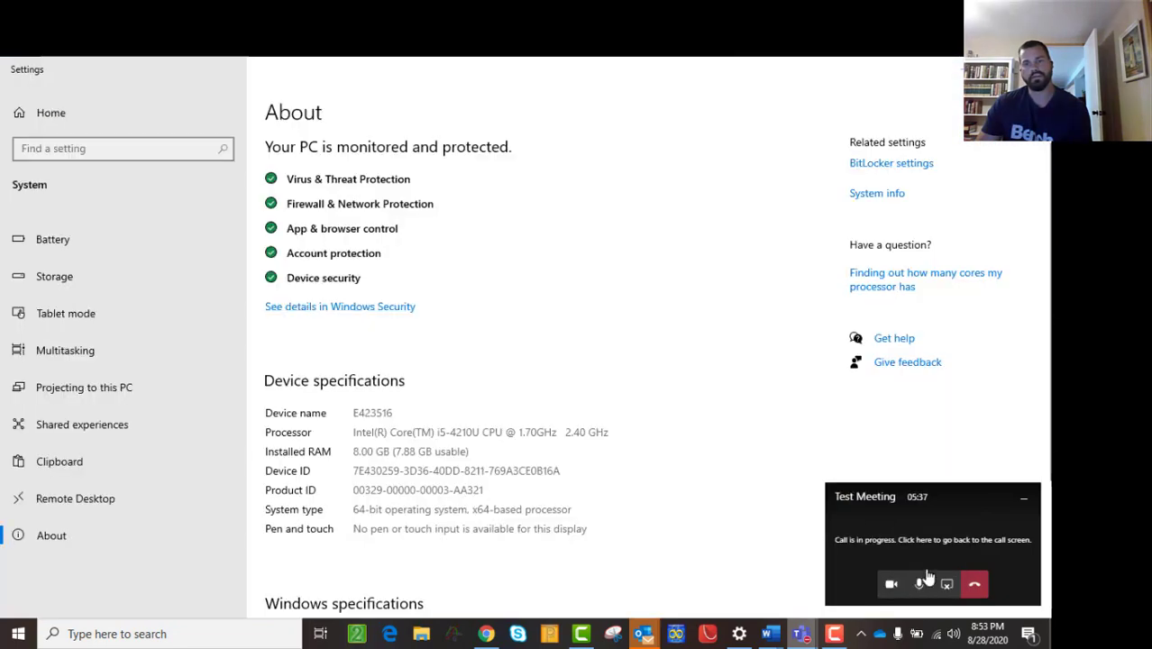
pyautogui.click(947, 588)
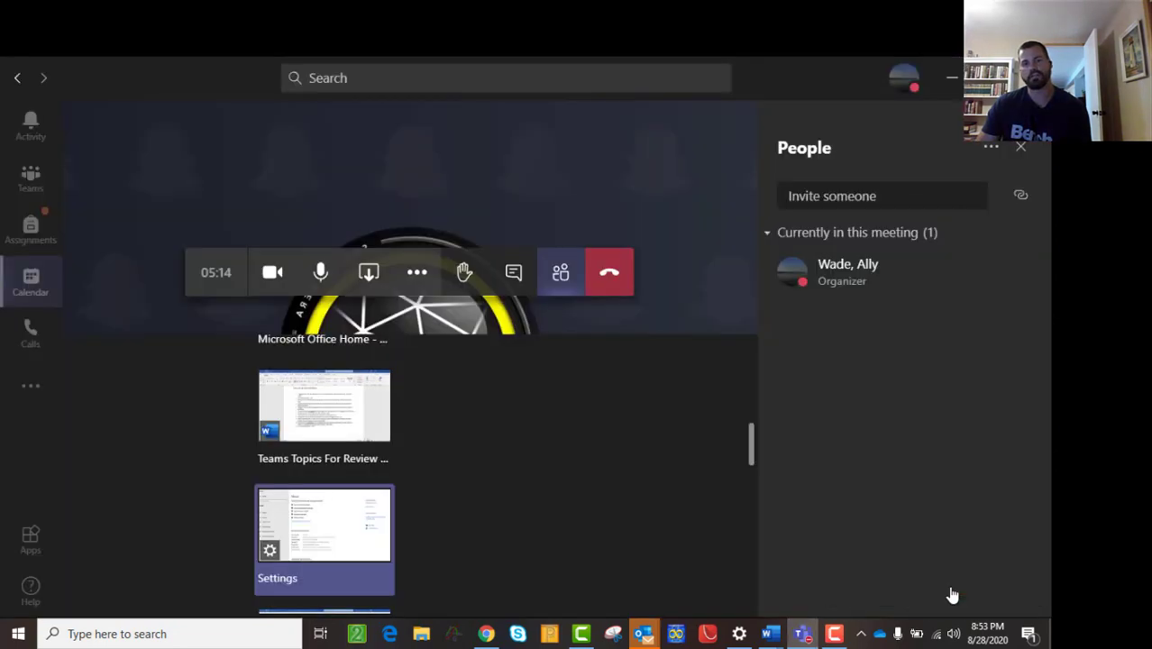
# - Close the share tray, briefly open and hide Chrome, then return to Word's Joining Meetings document
pyautogui.click(556, 438)
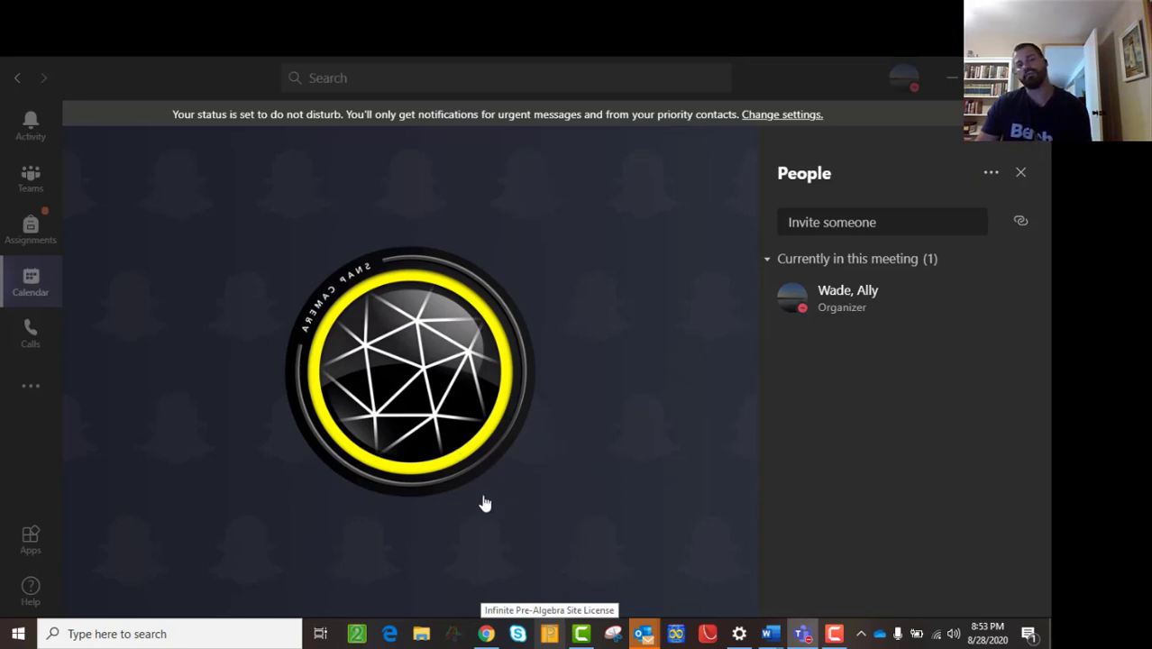
pyautogui.moveTo(486, 634)
pyautogui.click(501, 540)
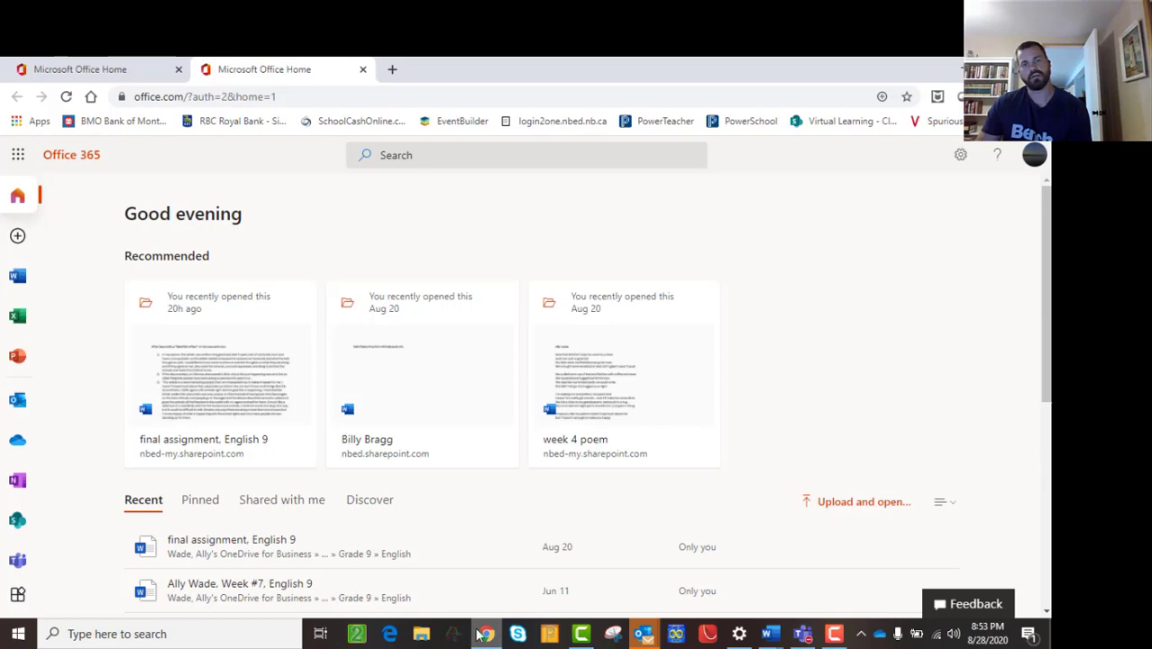
pyautogui.click(486, 635)
pyautogui.moveTo(769, 633)
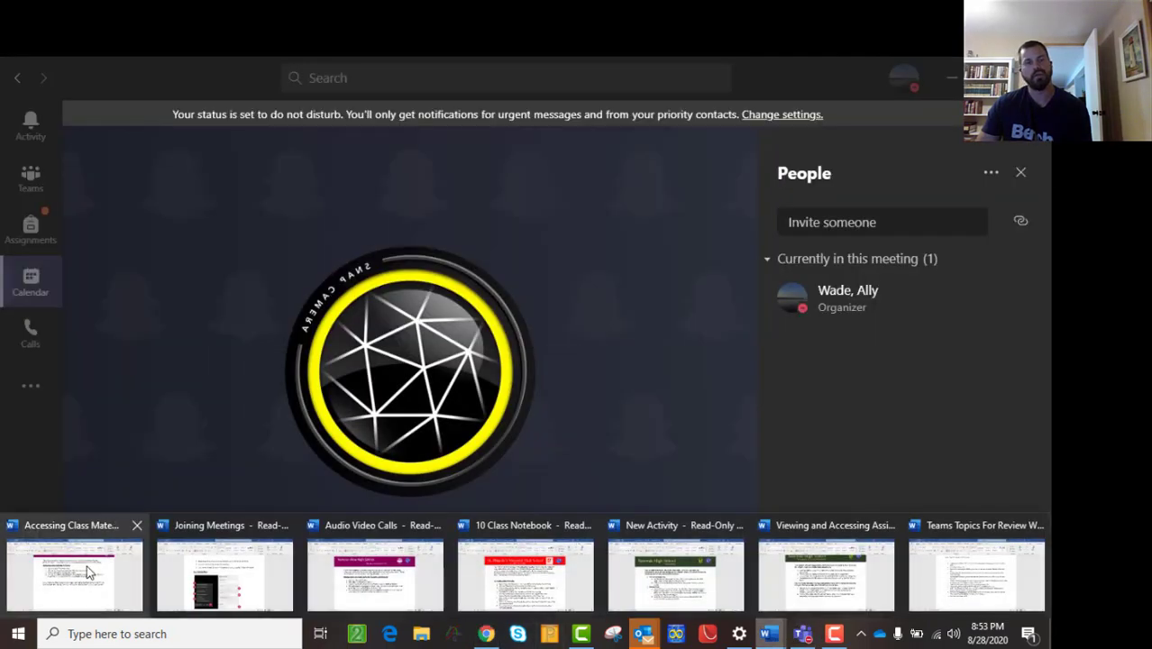
pyautogui.click(193, 584)
pyautogui.scroll(-2, 336, 443)
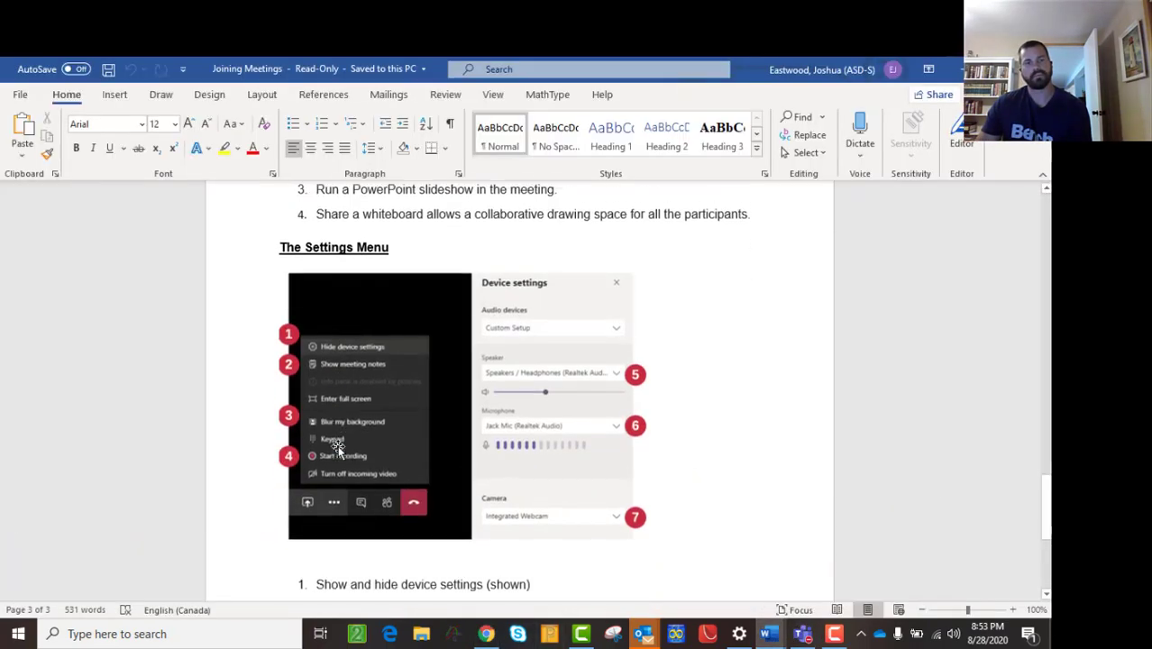
pyautogui.scroll(-1, 343, 416)
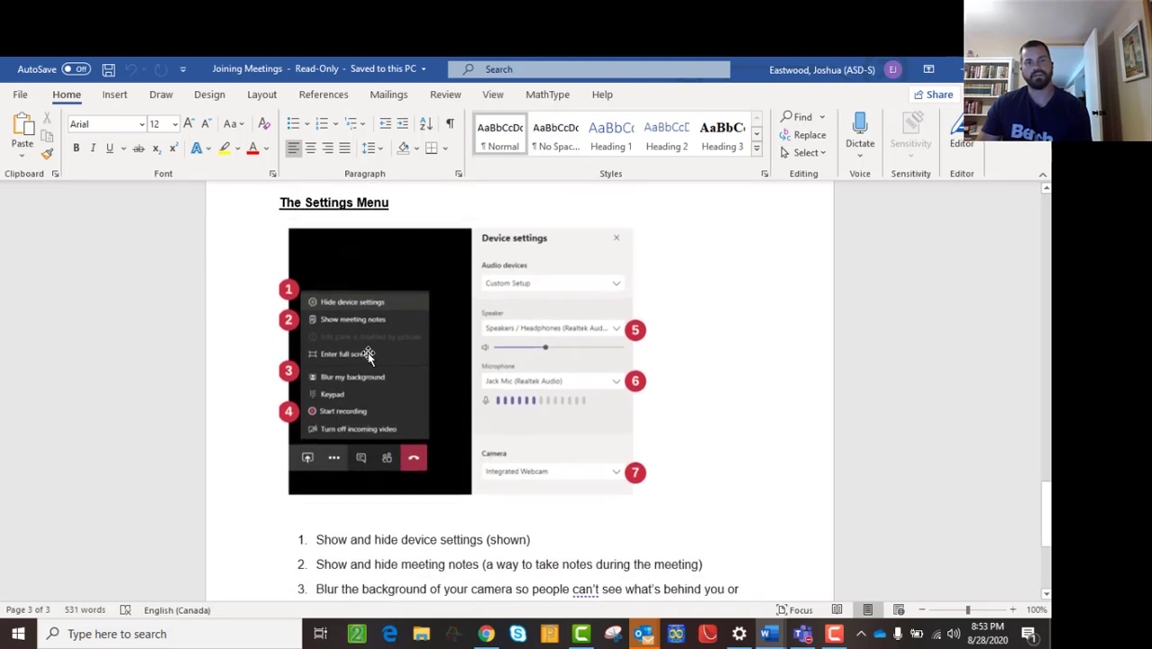
pyautogui.moveTo(637, 628)
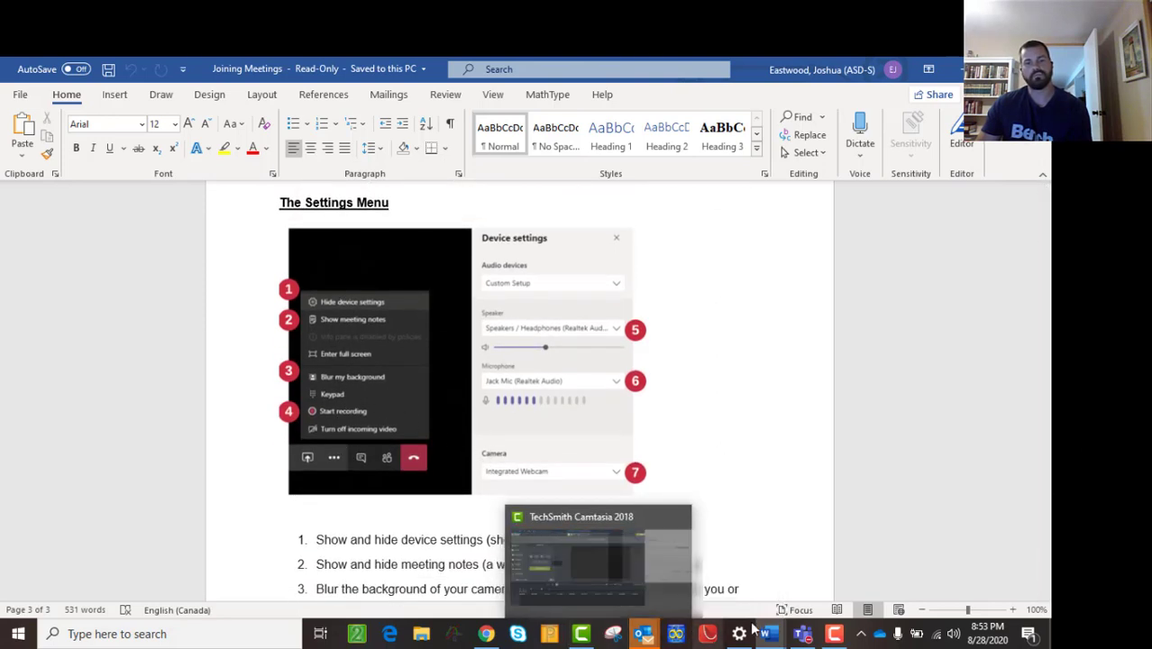
pyautogui.click(757, 550)
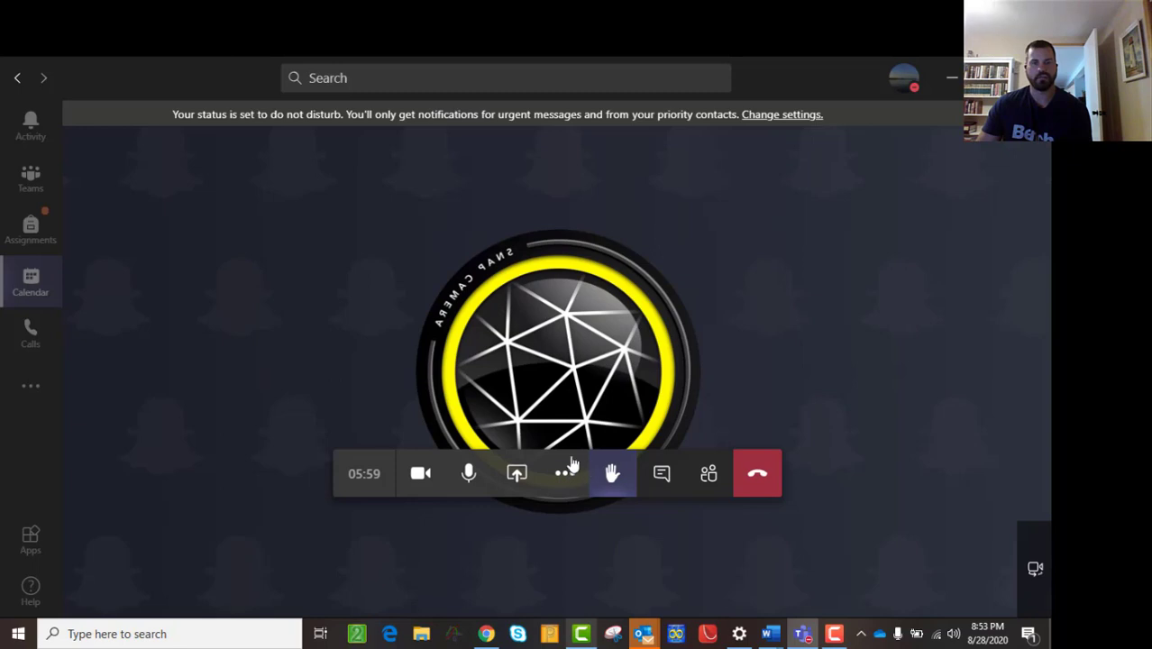
pyautogui.click(486, 634)
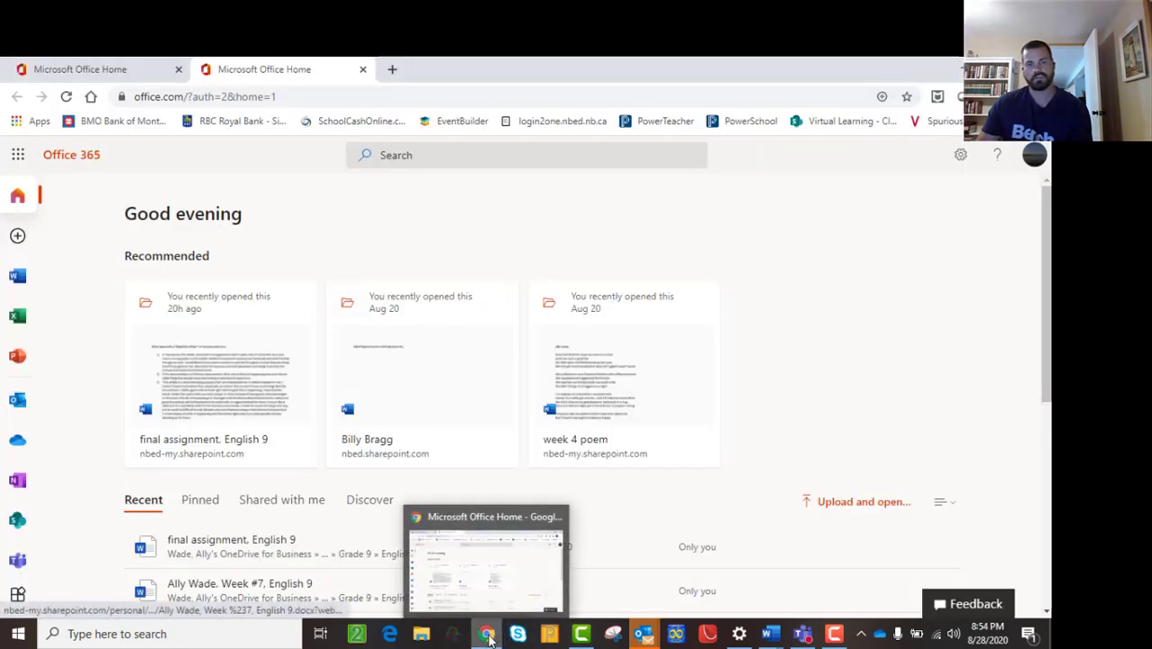
pyautogui.hotkey('alt', 'Tab')
pyautogui.moveTo(764, 634)
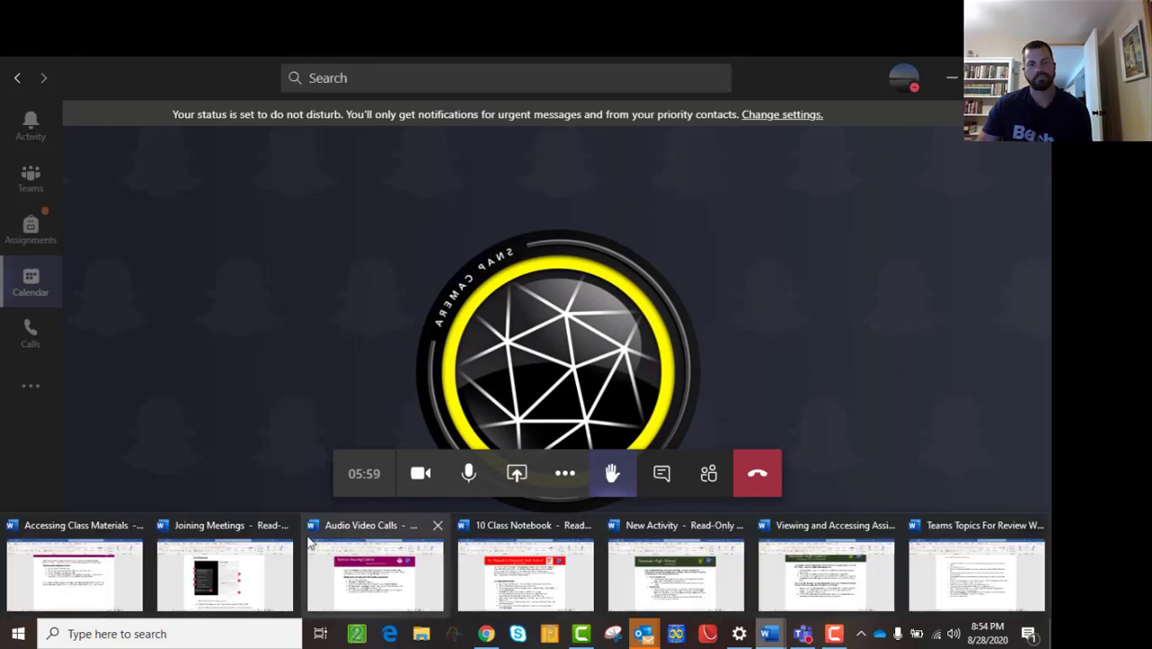
pyautogui.click(260, 571)
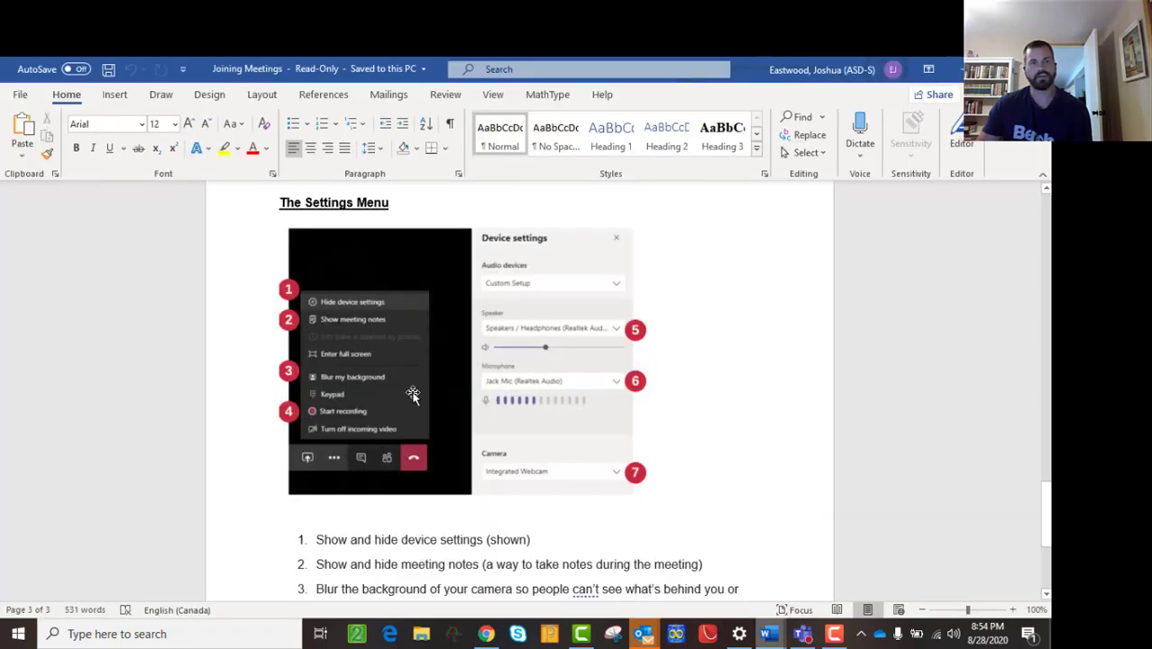
pyautogui.scroll(-1, 451, 417)
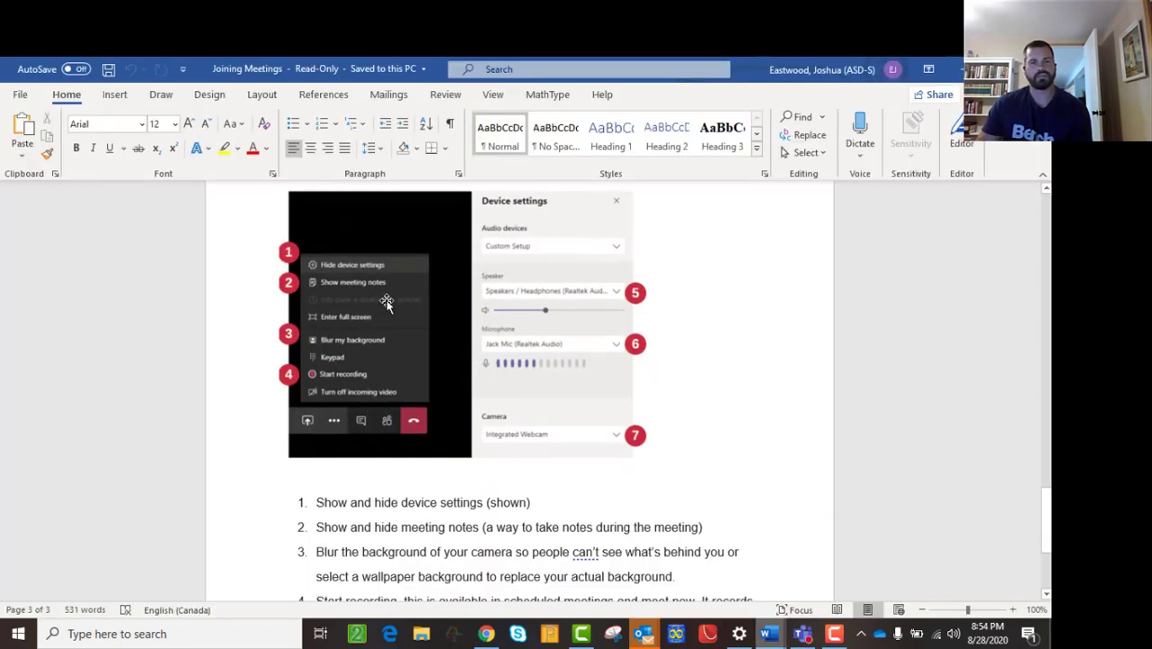